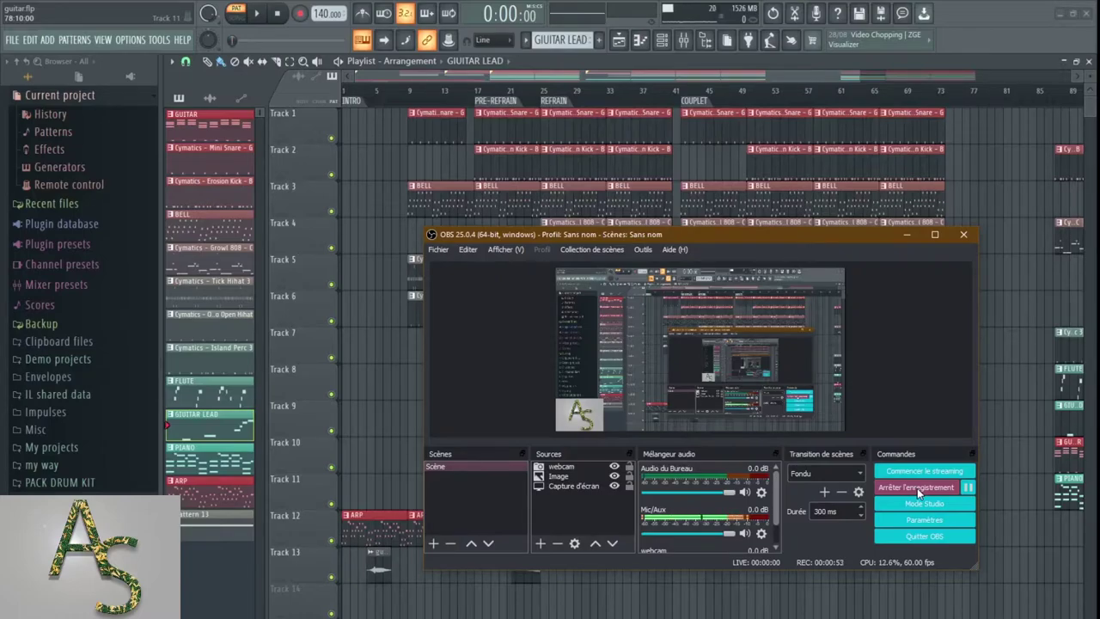
Clear the OBS window and the playlist out of the way and show the channel rack
left_click(964, 235)
left_click(839, 422)
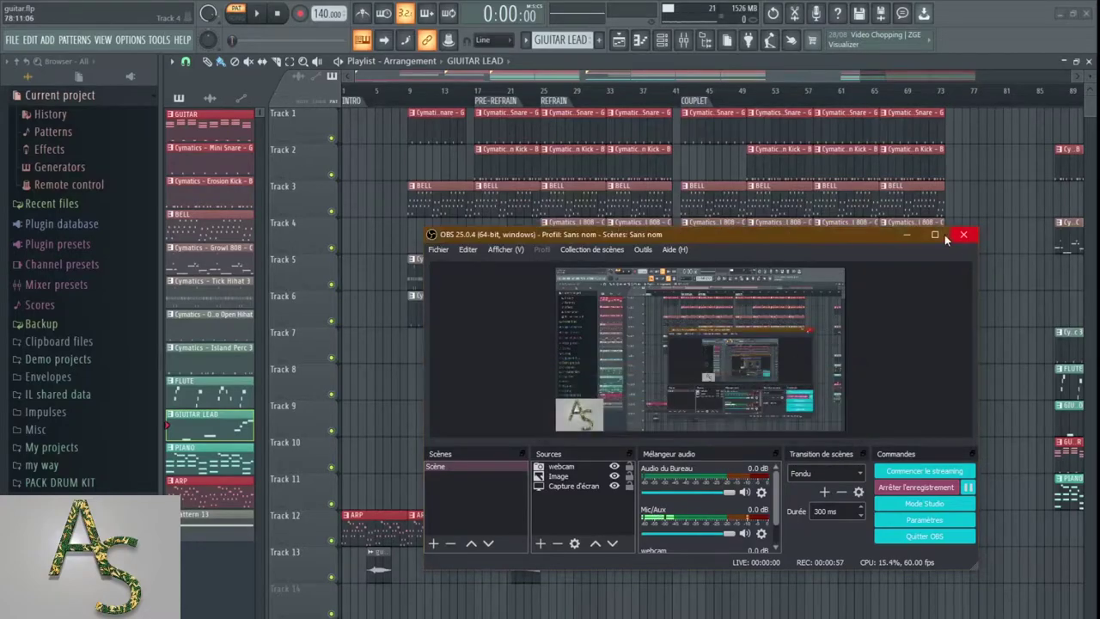
left_click(910, 235)
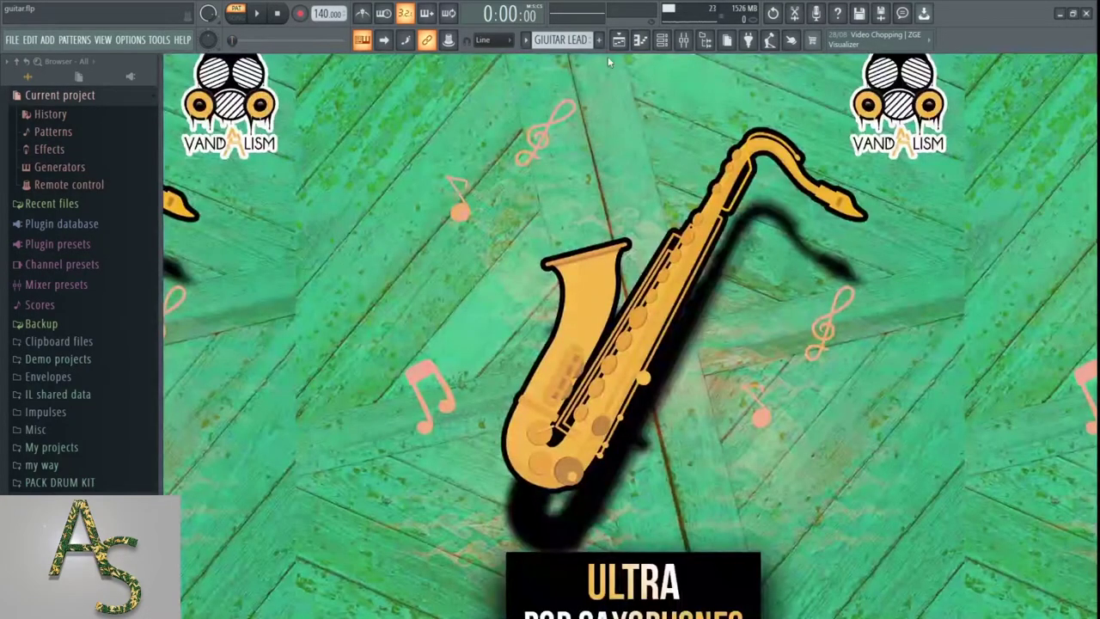
left_click(661, 40)
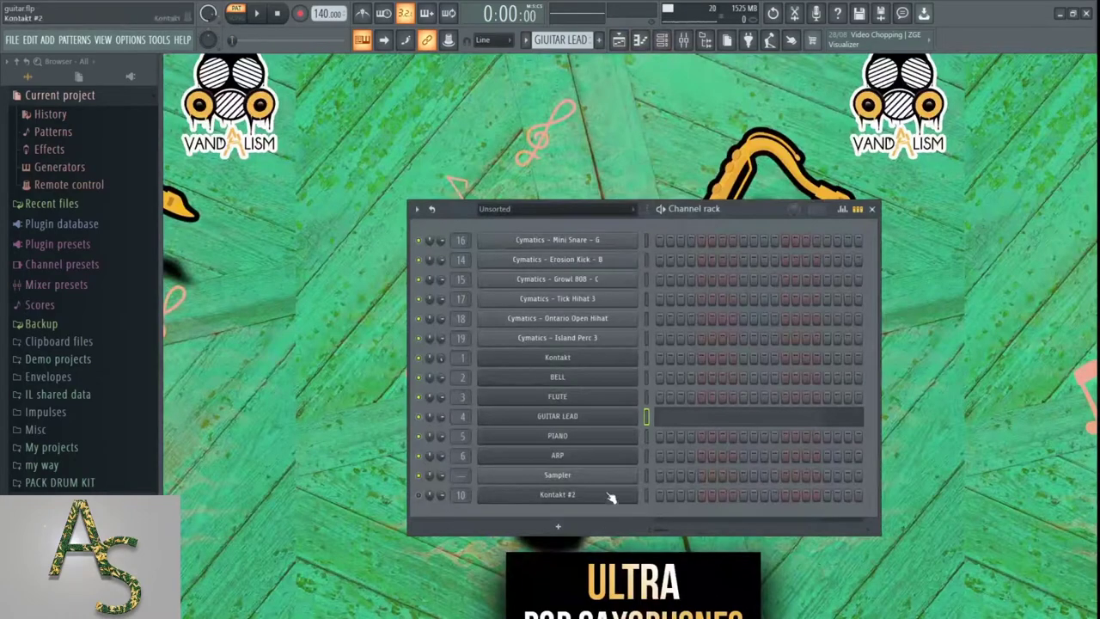
View the instrument presets loaded on the BELL, FLUTE and GUITAR LEAD channels, closing each plugin window after inspection
left_click(583, 383)
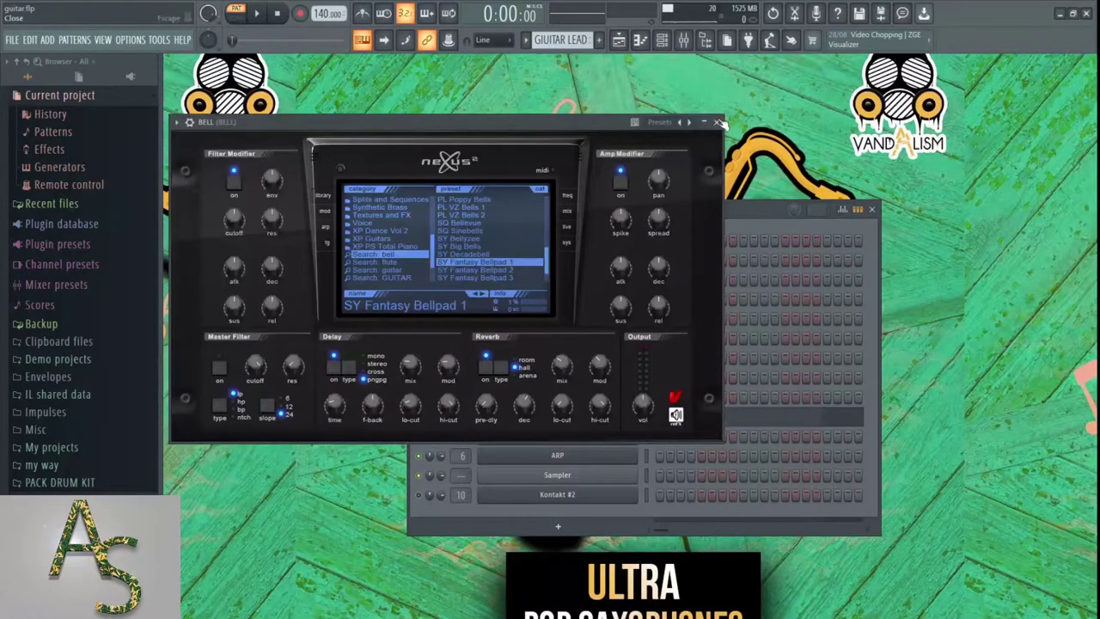
left_click(718, 122)
left_click(599, 401)
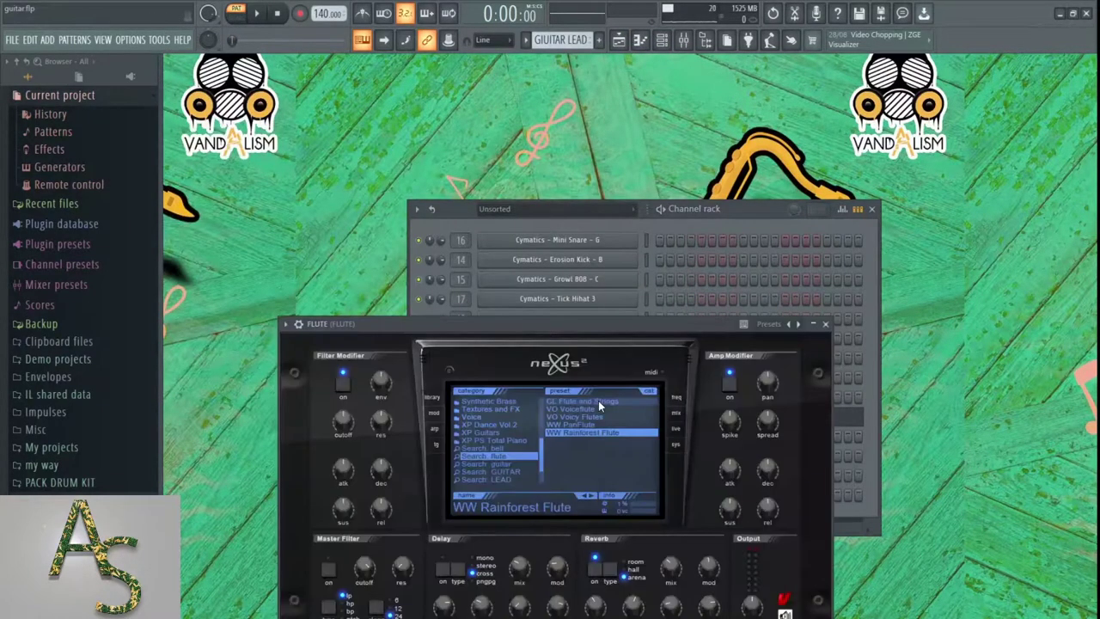
left_click(825, 326)
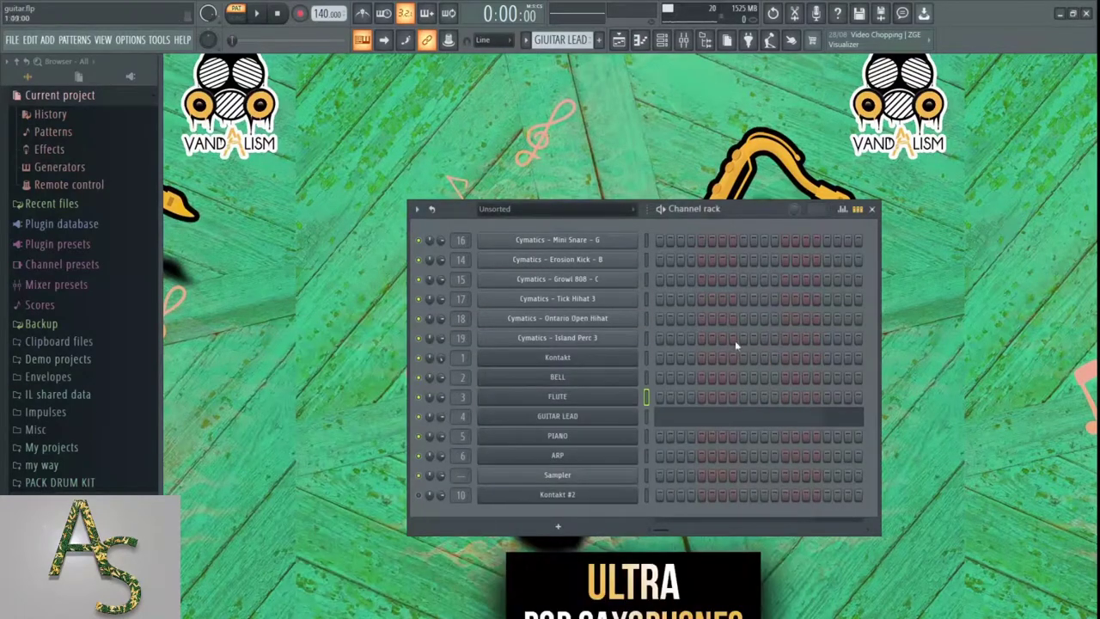
left_click(600, 418)
left_click(818, 225)
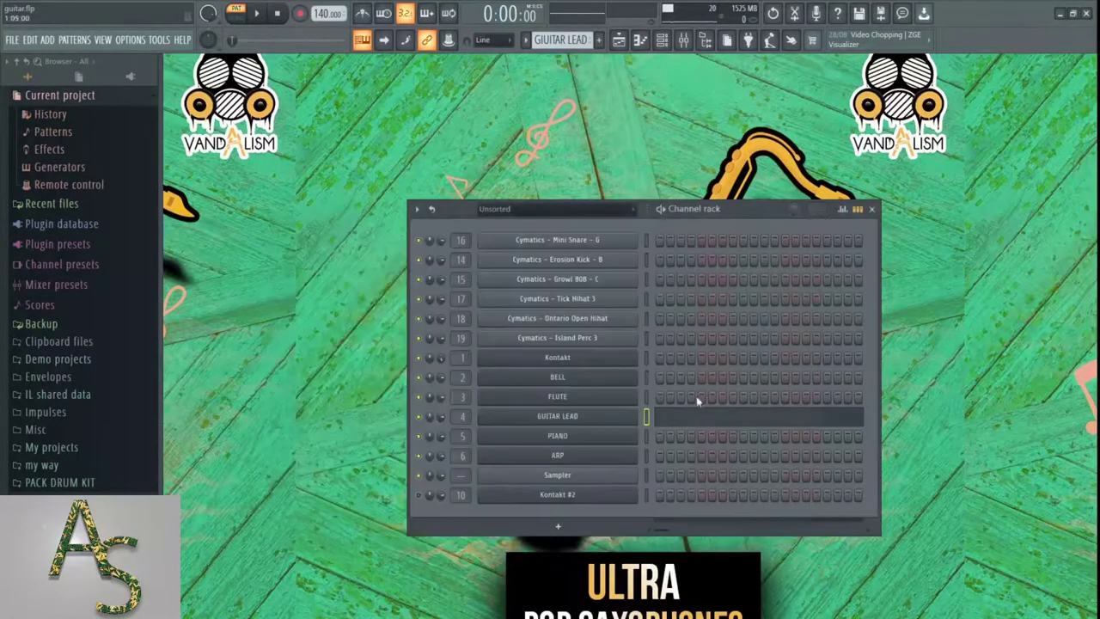
View the Nexus presets loaded on the PIANO and ARP channels, closing both plugin windows after inspection
left_click(605, 437)
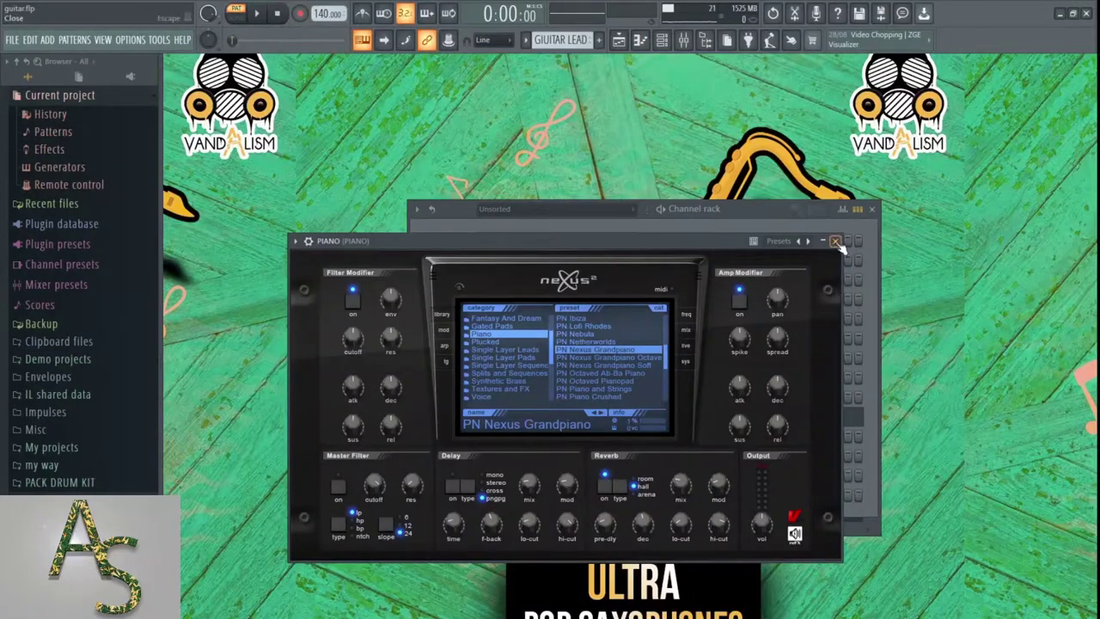
left_click(837, 242)
left_click(599, 462)
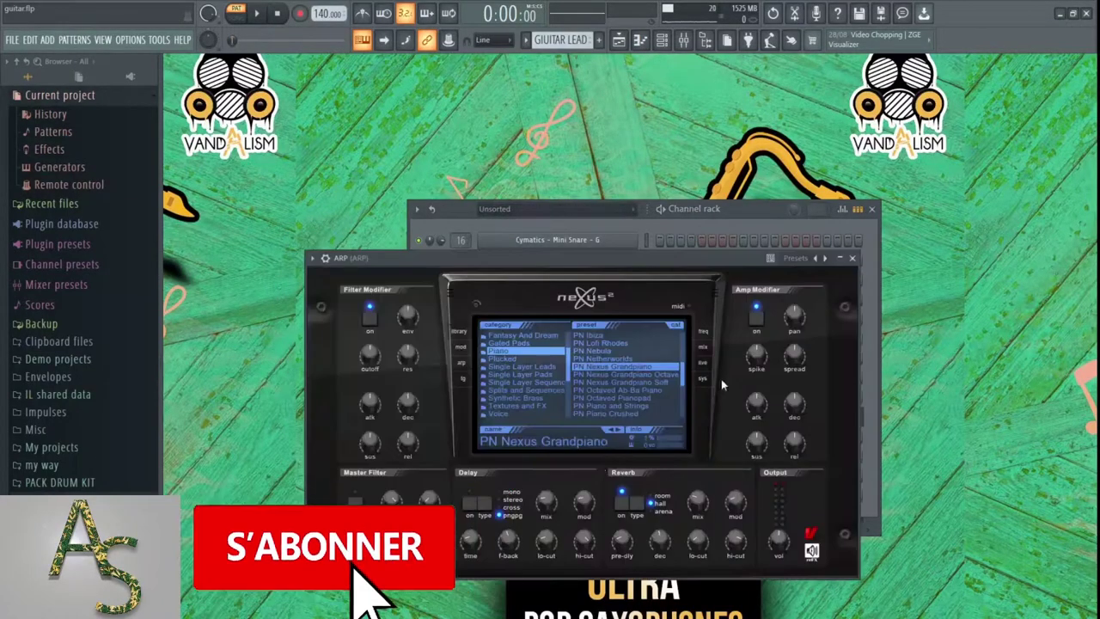
left_click(852, 258)
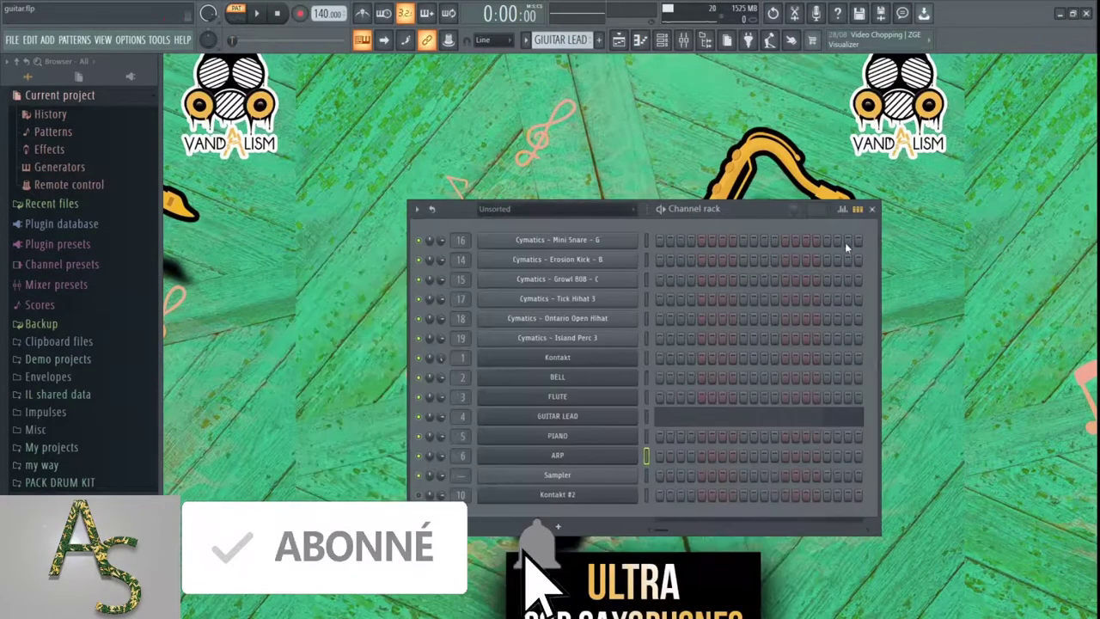
Select the ARP pattern, play its notes in the piano roll, and close the roll and stop playback
left_click(531, 42)
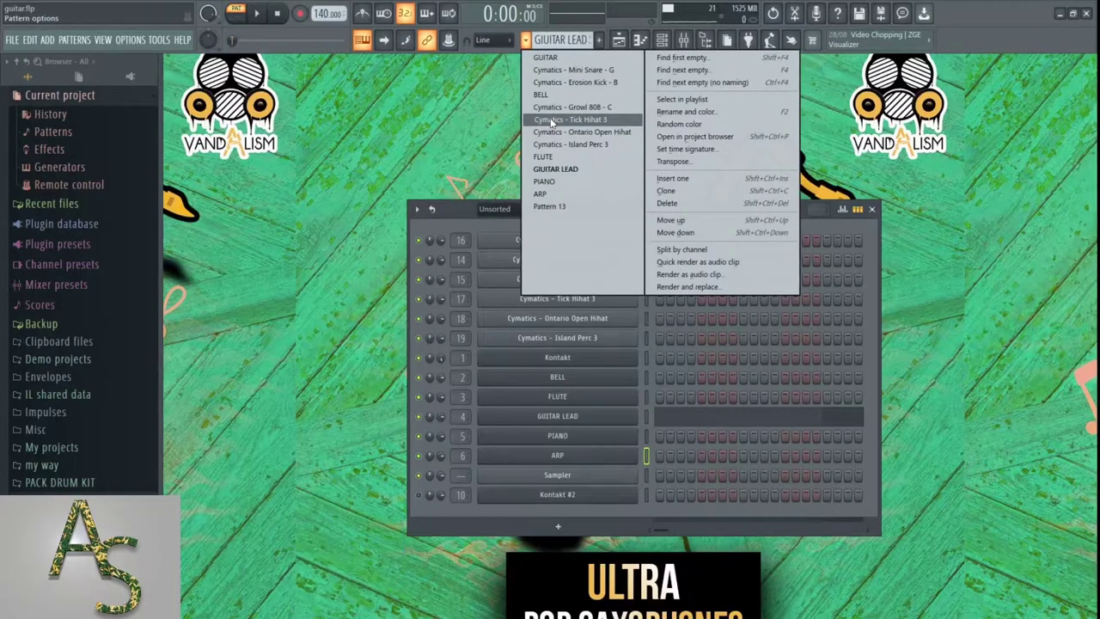
left_click(548, 194)
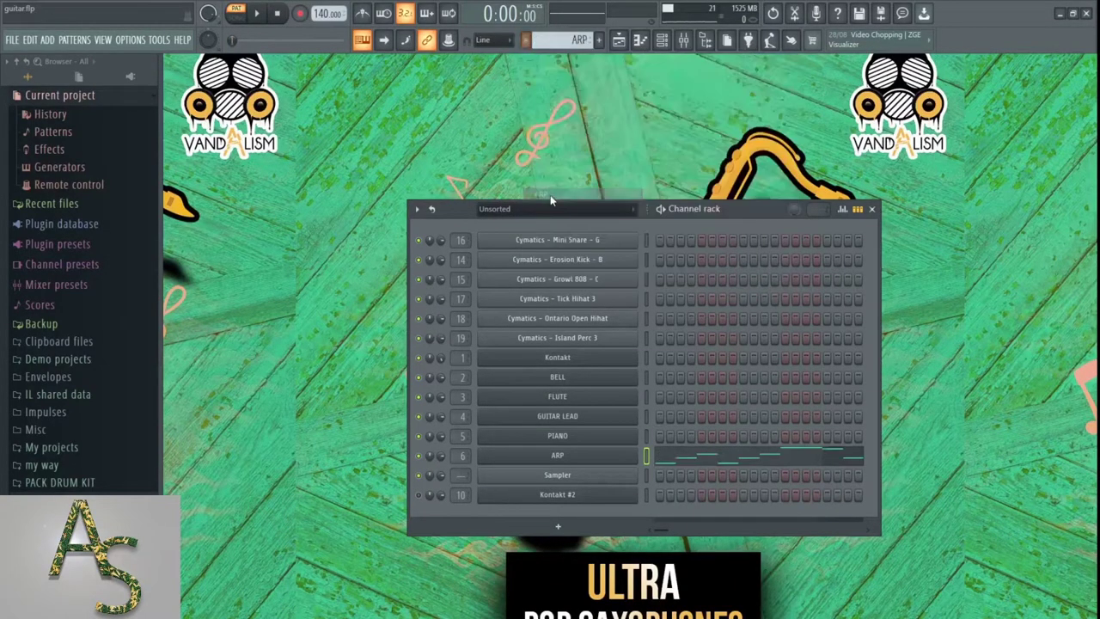
left_click(705, 460)
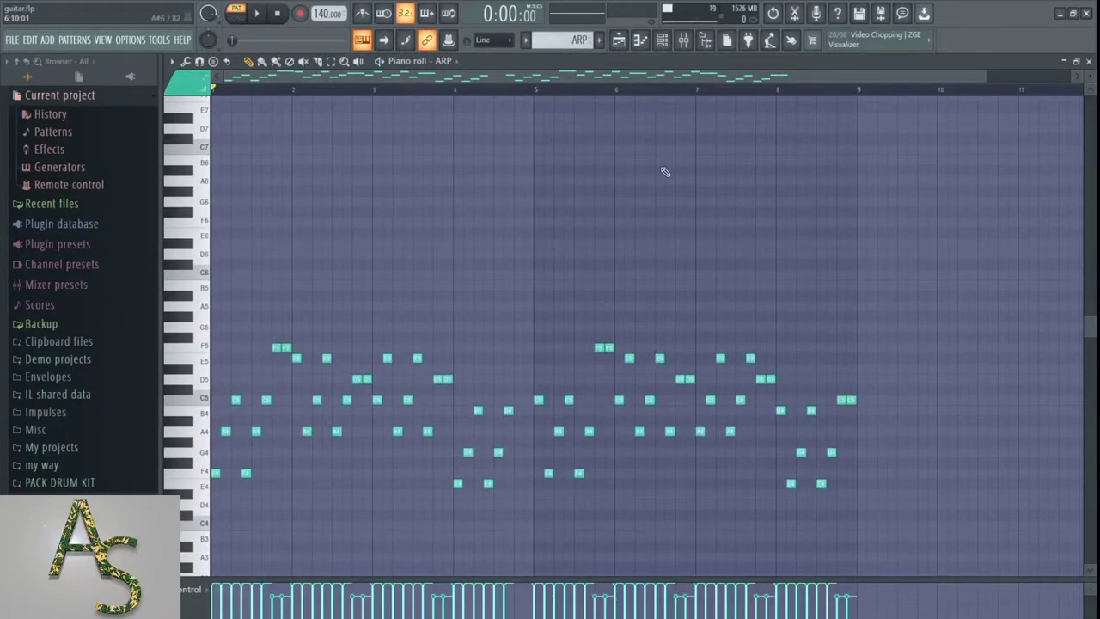
key("space")
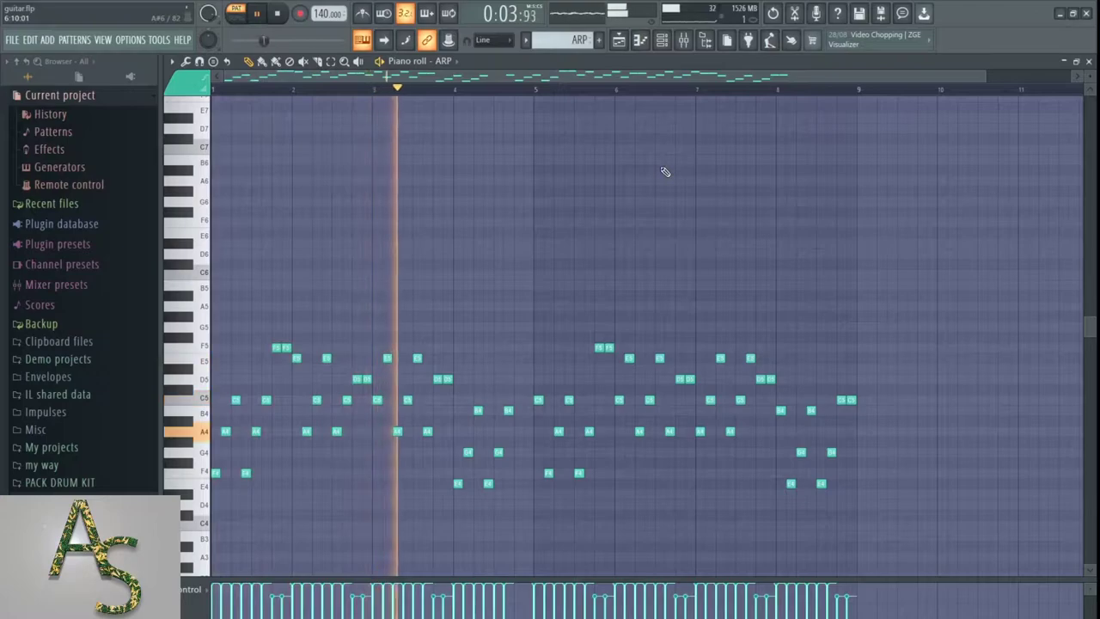
left_click(1088, 63)
key("space")
Select the PIANO pattern and listen to its chords in the piano roll, stopping playback and closing the roll at the end
left_click(525, 42)
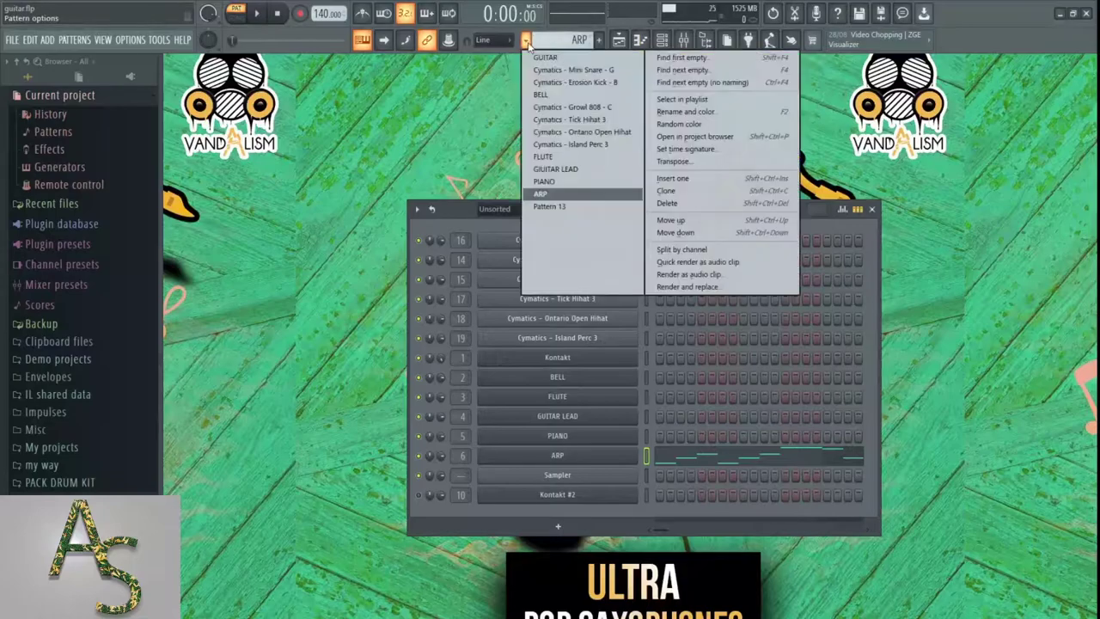
left_click(544, 182)
left_click(729, 440)
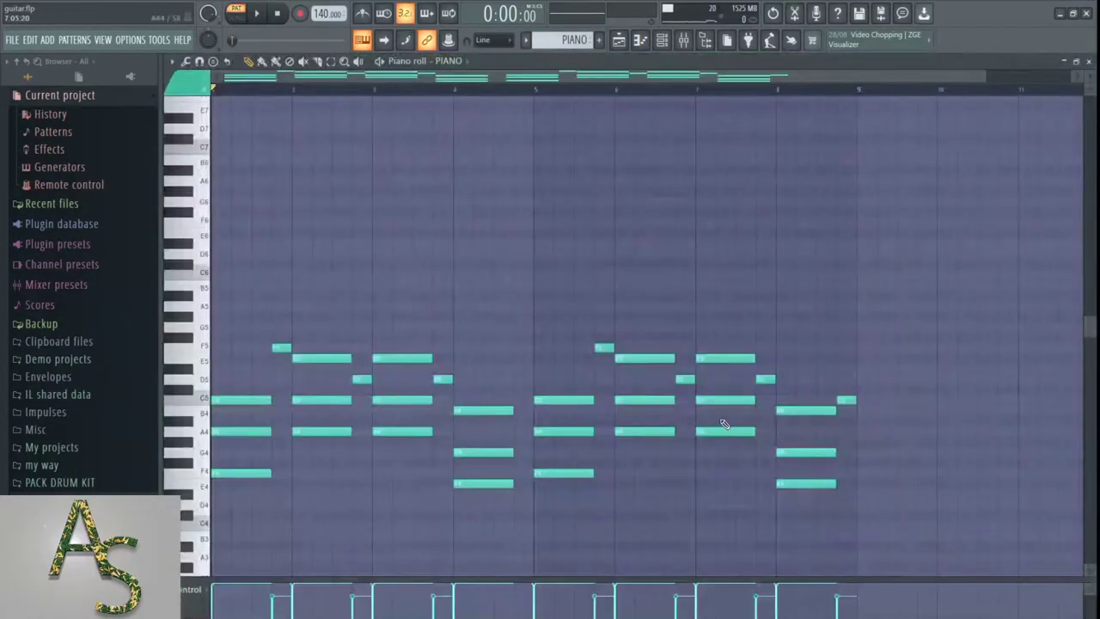
key("space")
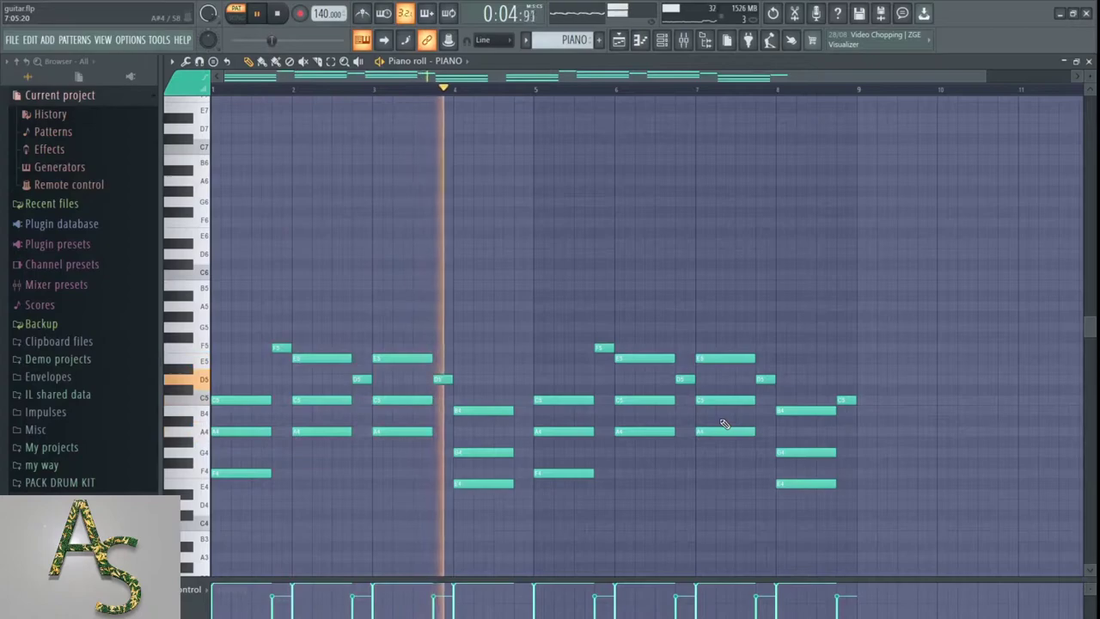
scroll(725, 423, "down", 3)
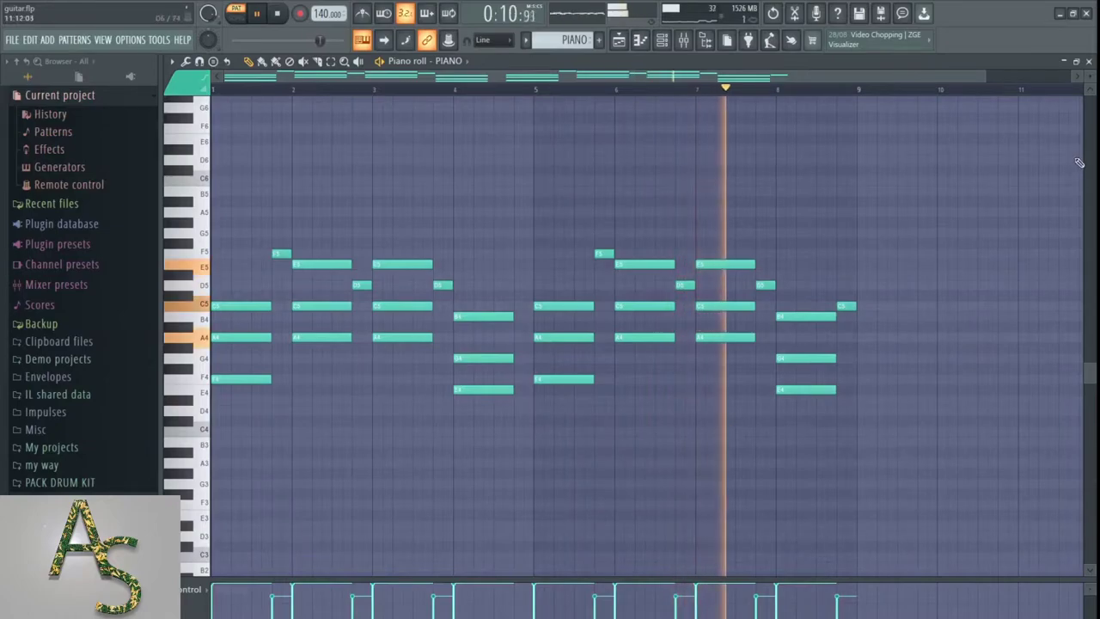
key("space")
left_click(1089, 61)
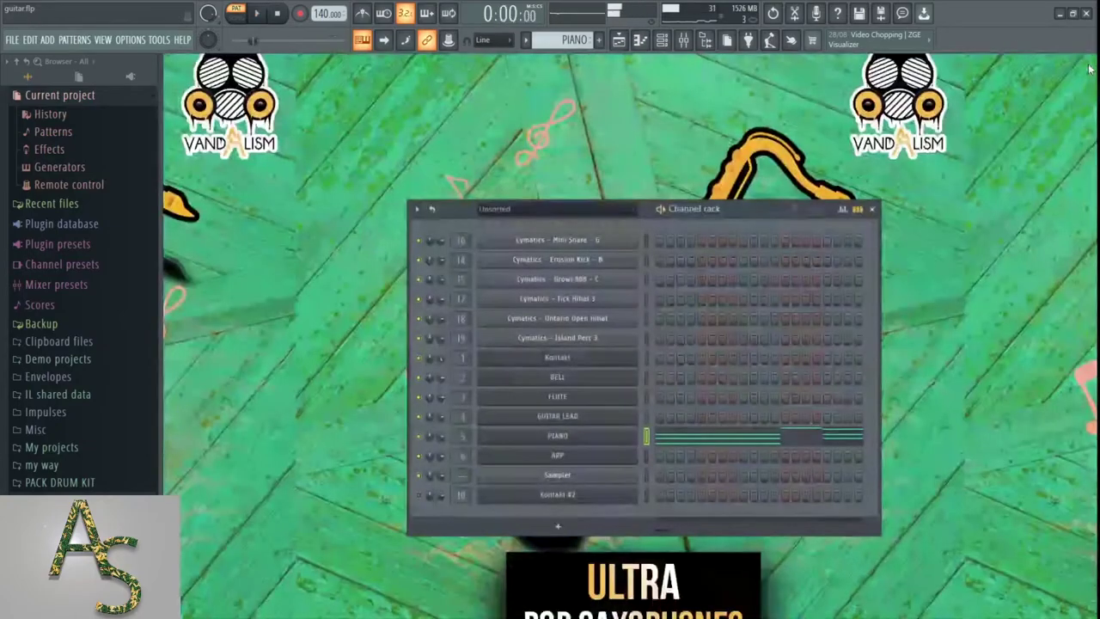
Select the BELL pattern and play its melody in the piano roll, stopping playback at the end
left_click(526, 41)
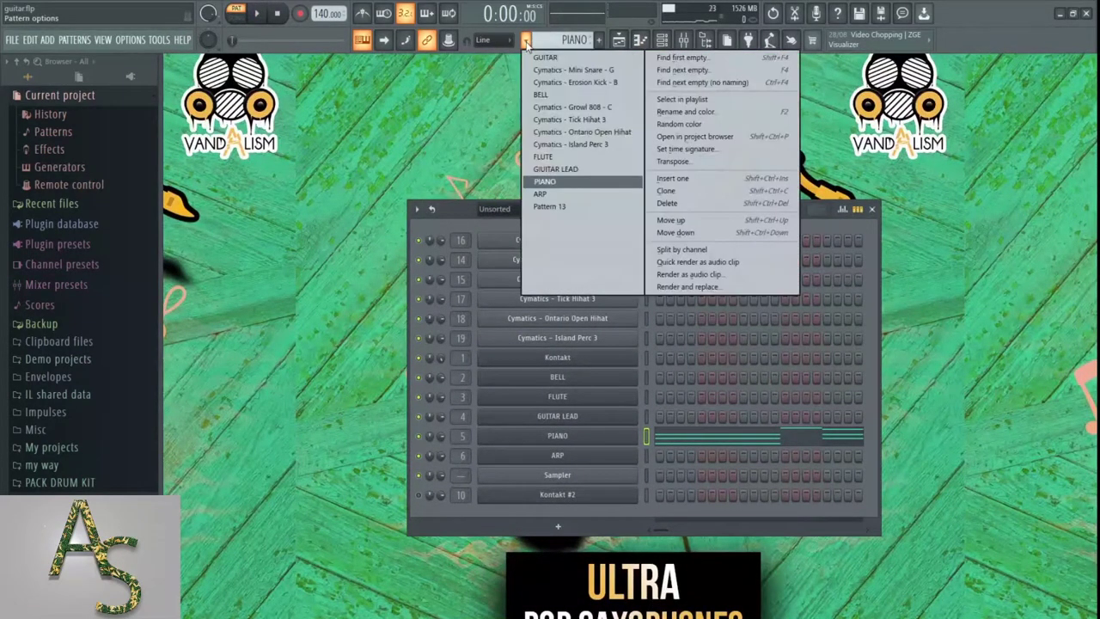
left_click(545, 94)
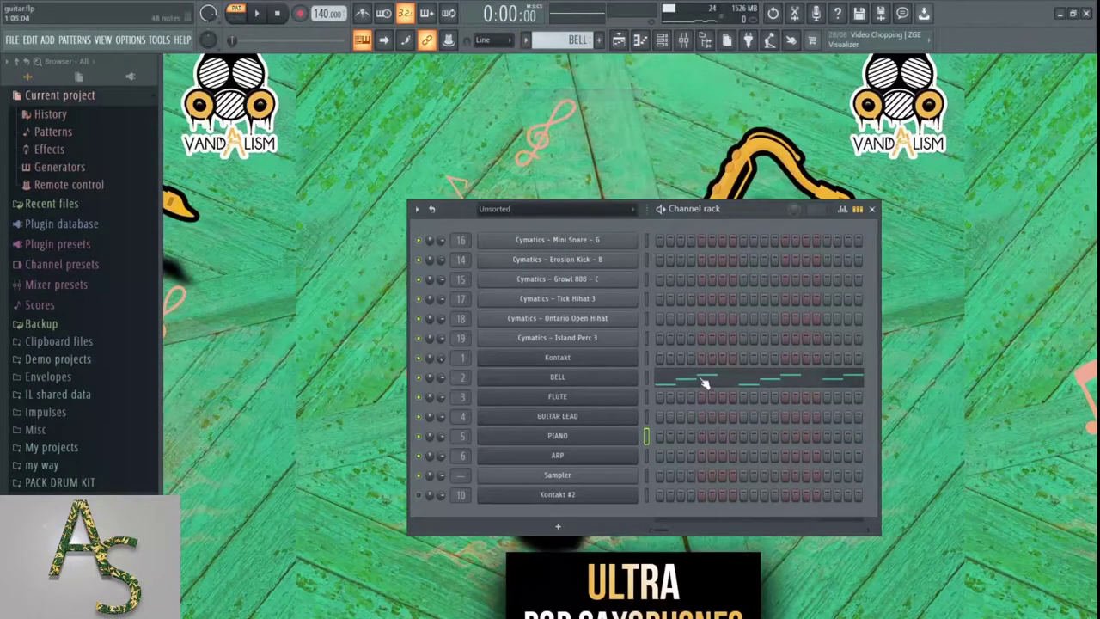
left_click(703, 383)
key("space")
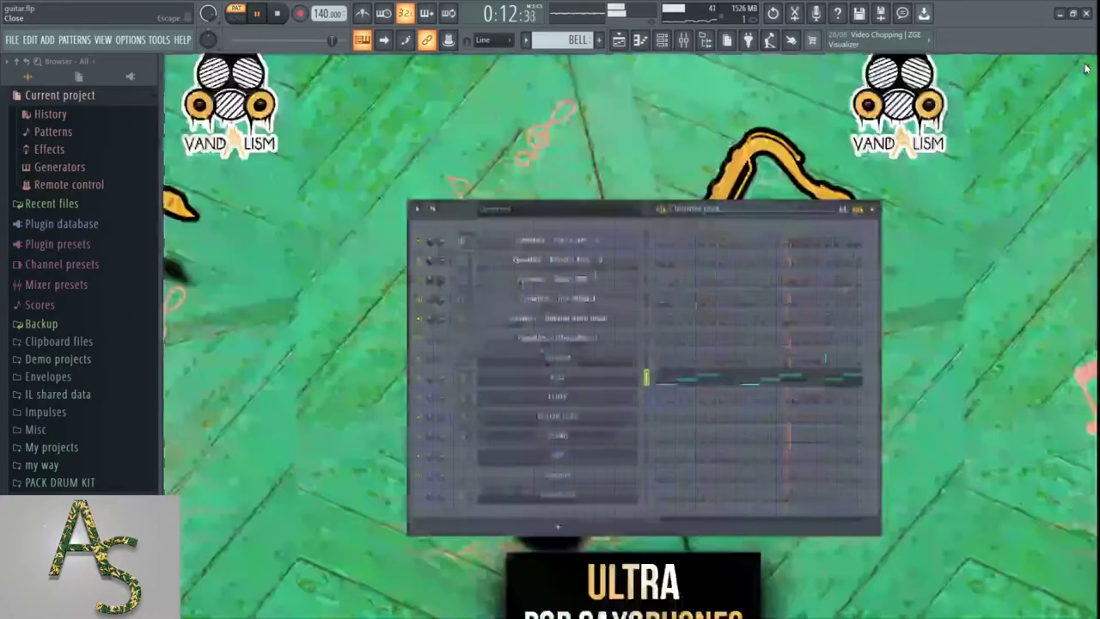
key("space")
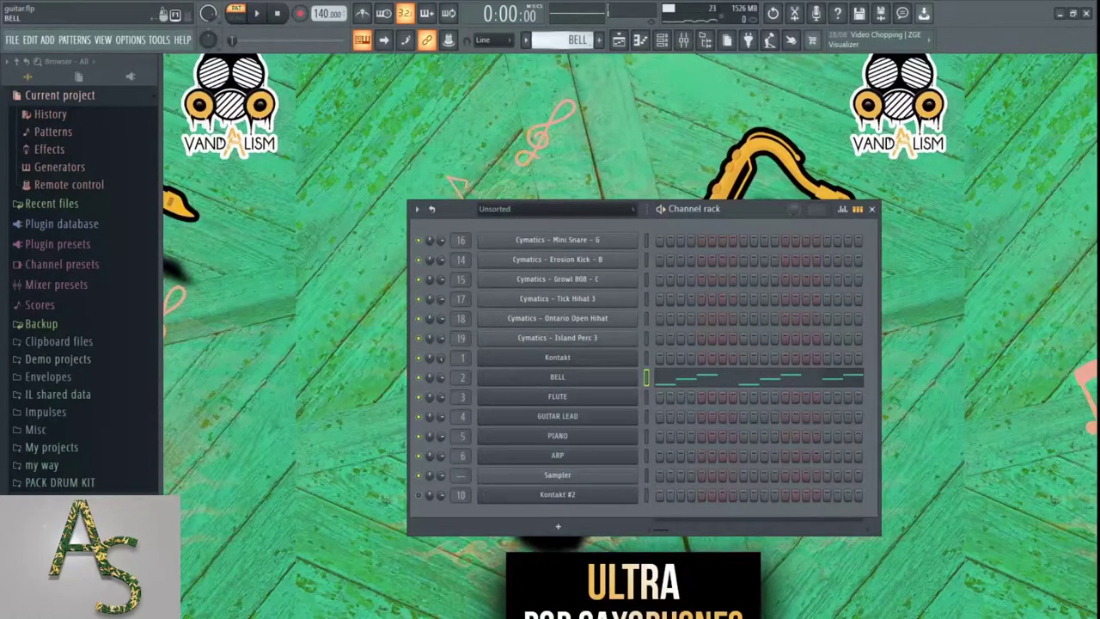
Select the FLUTE pattern and play its melody in the piano roll, stopping playback and closing the roll at the end
left_click(526, 41)
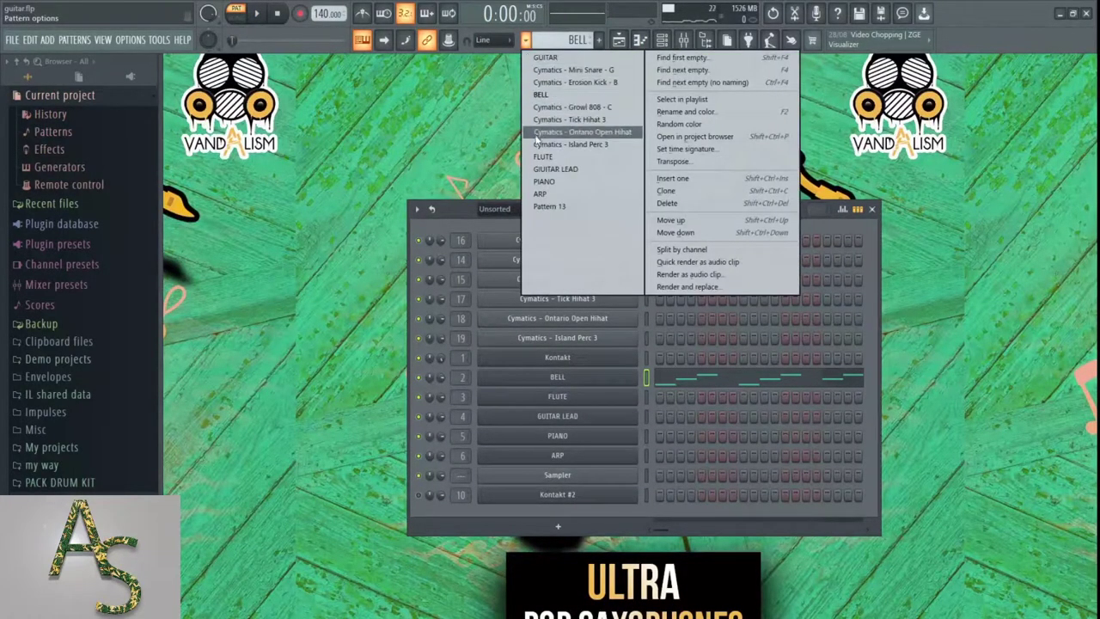
left_click(543, 157)
left_click(724, 397)
scroll(723, 400, "up", 4)
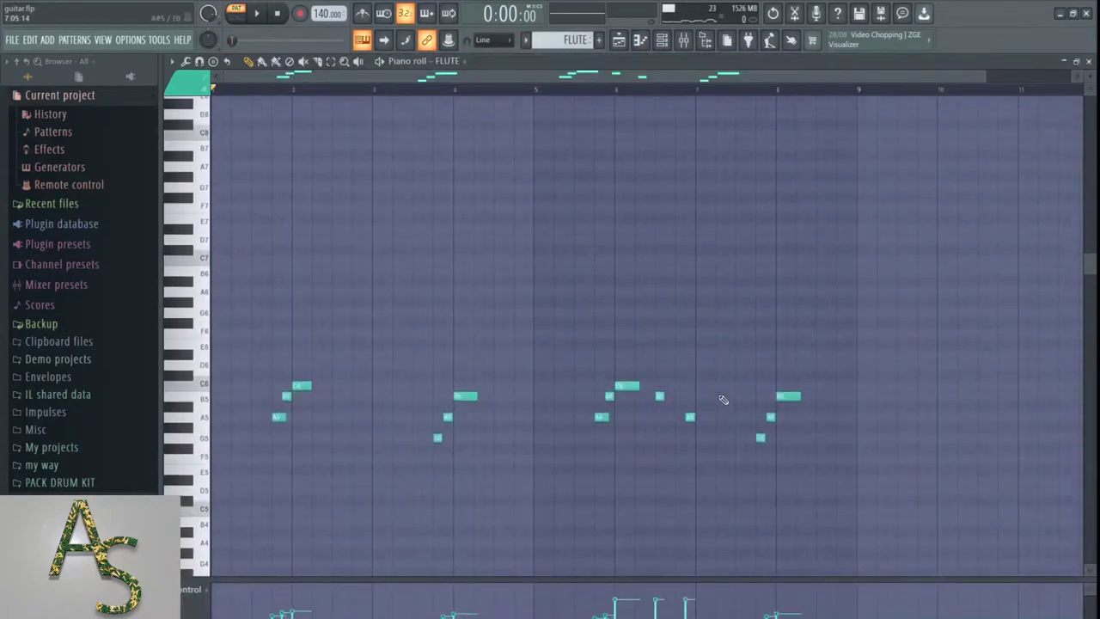
key("space")
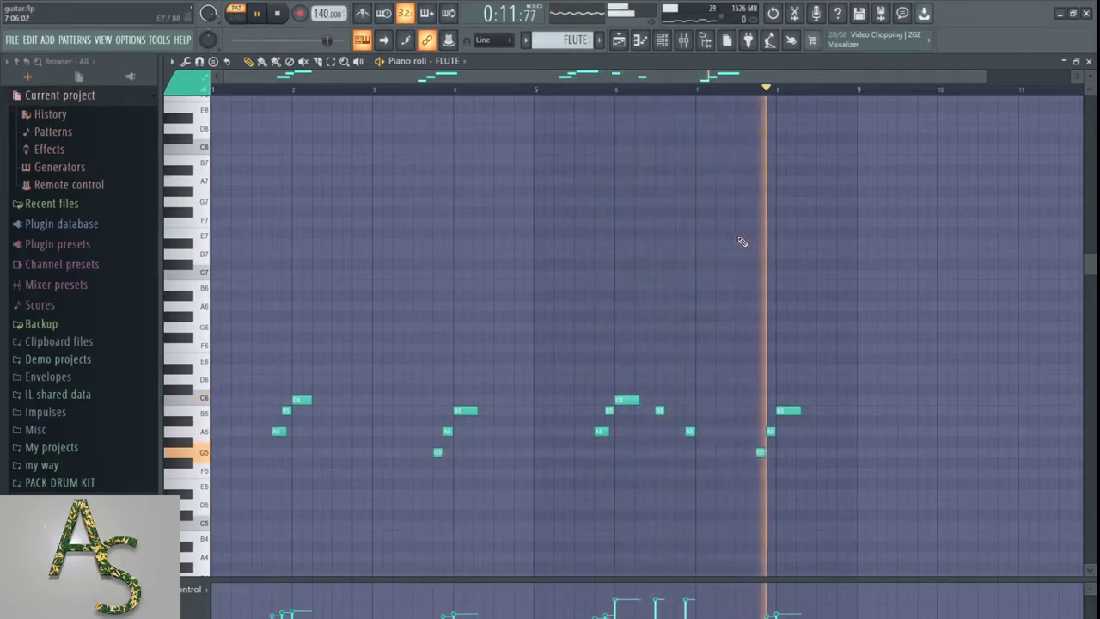
key("space")
left_click(1089, 63)
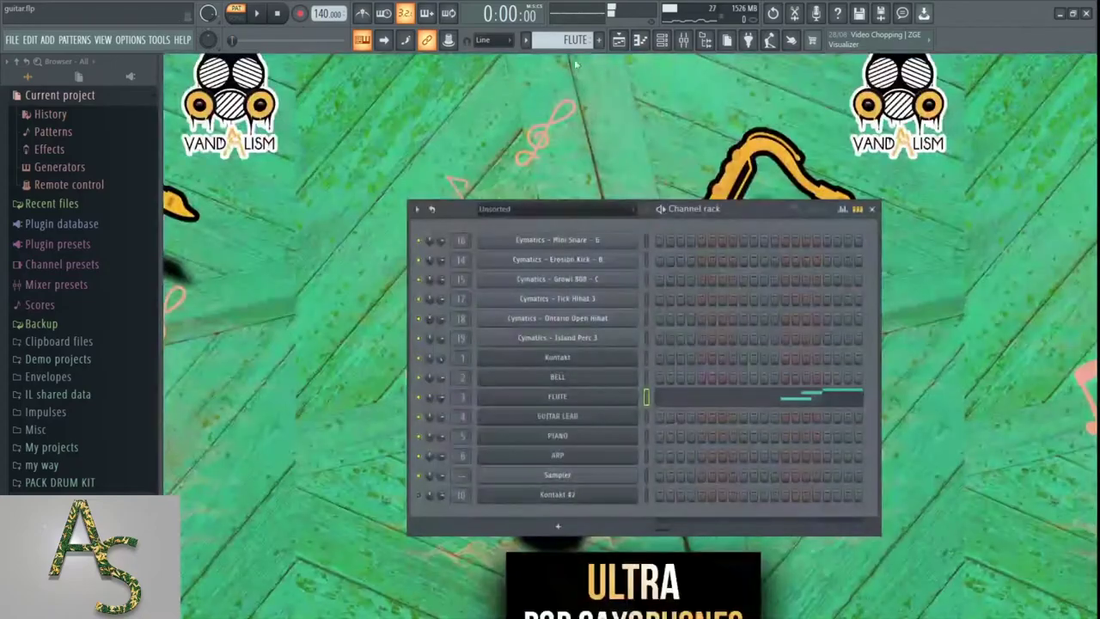
Select the Cymatics - Mini Snare - G pattern and play its hits in the piano roll, closing it and stopping playback
left_click(524, 42)
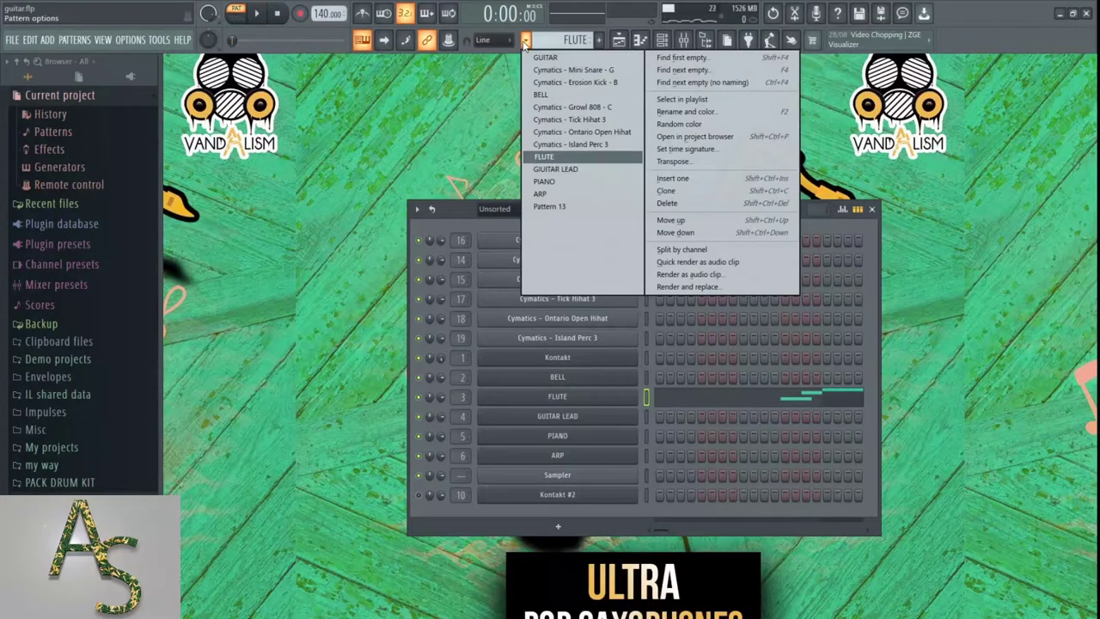
left_click(574, 70)
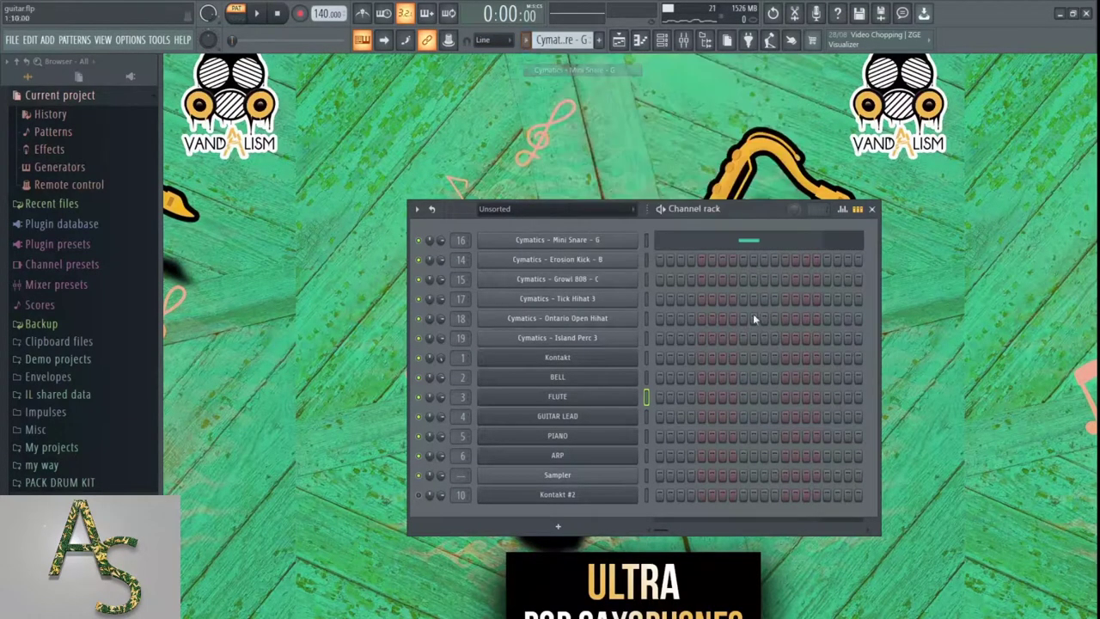
left_click(711, 241)
scroll(658, 355, "down", 3)
key("space")
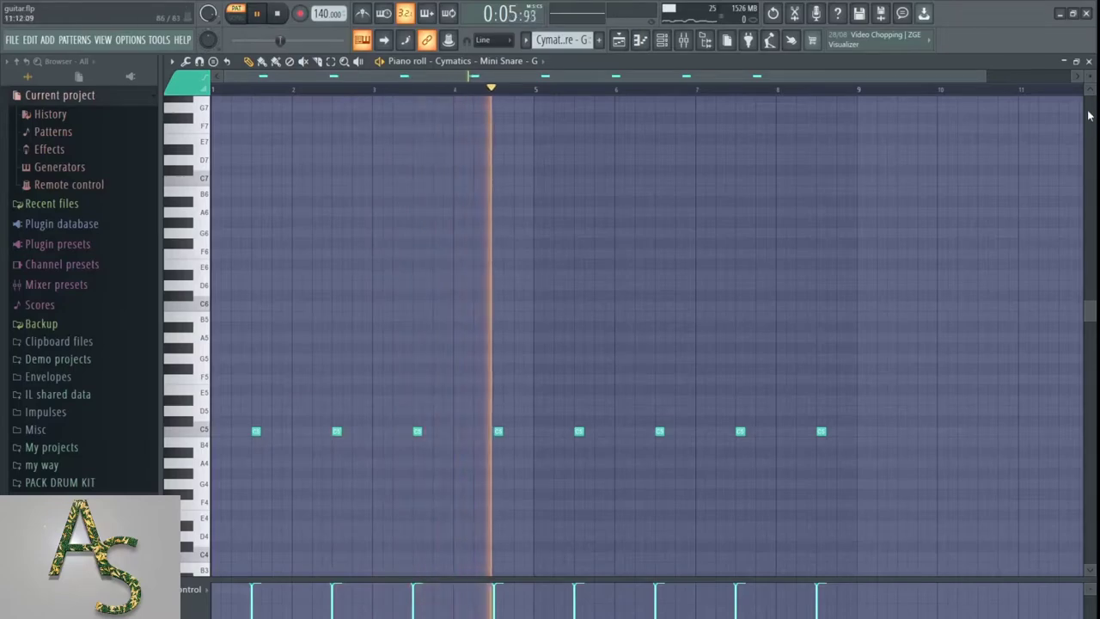
left_click(1088, 62)
key("space")
Select the Cymatics - Erosion Kick - B pattern and play its rhythm in the piano roll, closing it and stopping playback
left_click(525, 41)
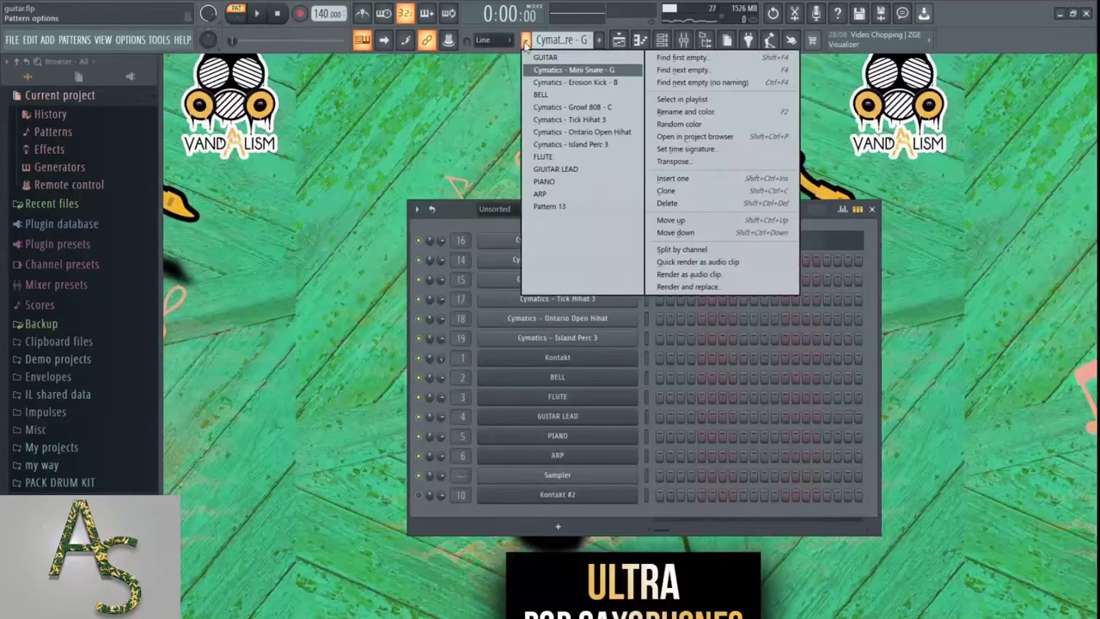
left_click(544, 82)
left_click(700, 277)
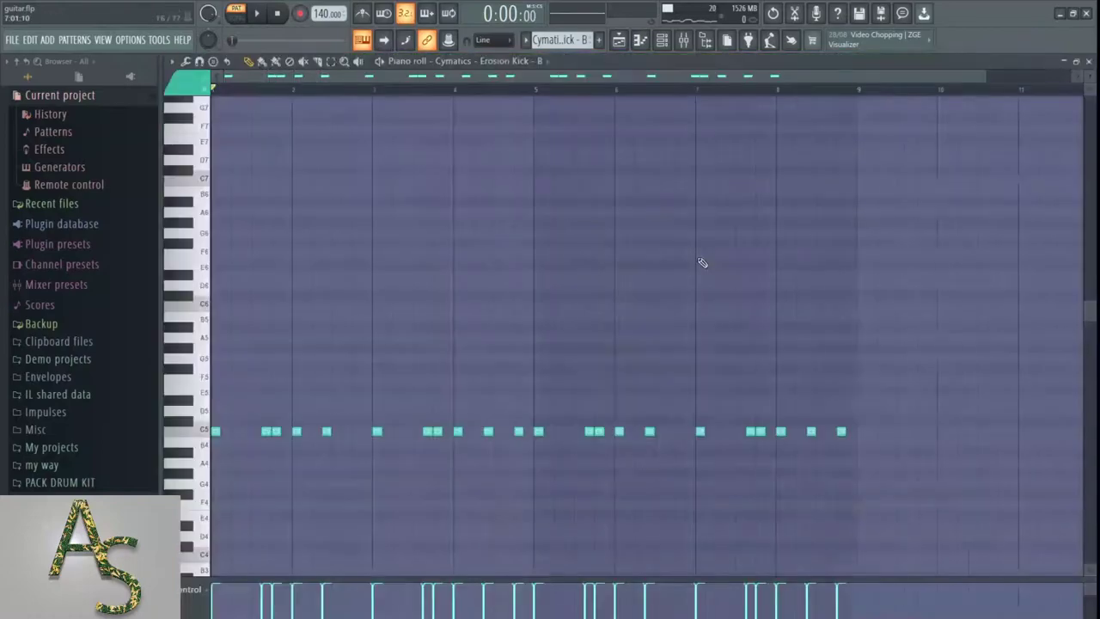
key("space")
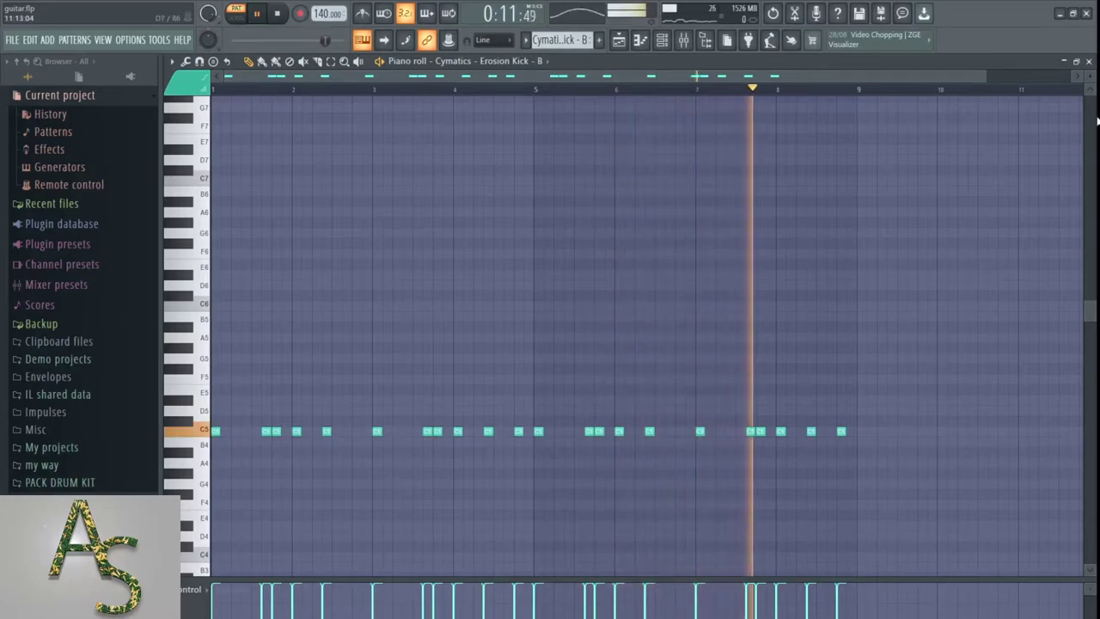
left_click(1089, 65)
key("space")
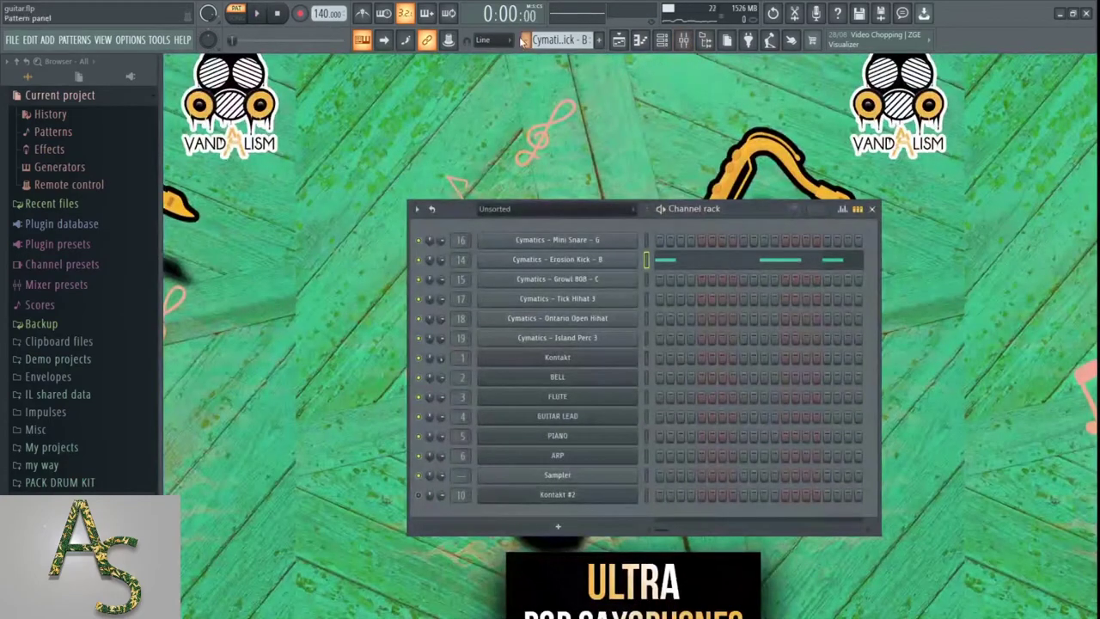
Select the Cymatics - Growl 808 - C pattern and play its bass line in the piano roll, closing it and stopping playback
left_click(525, 40)
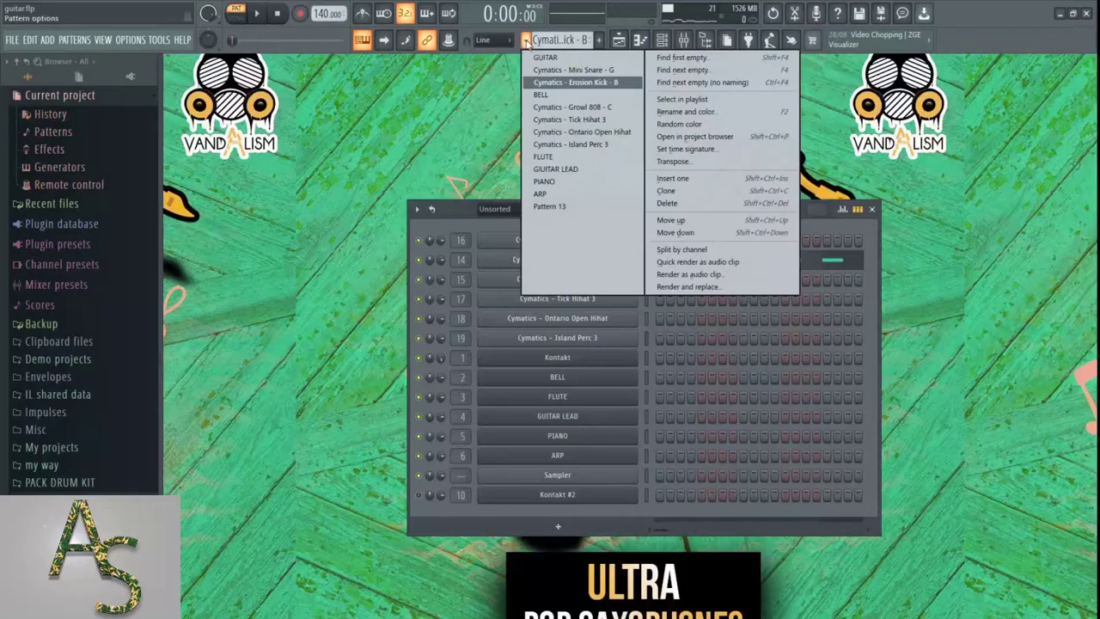
left_click(555, 107)
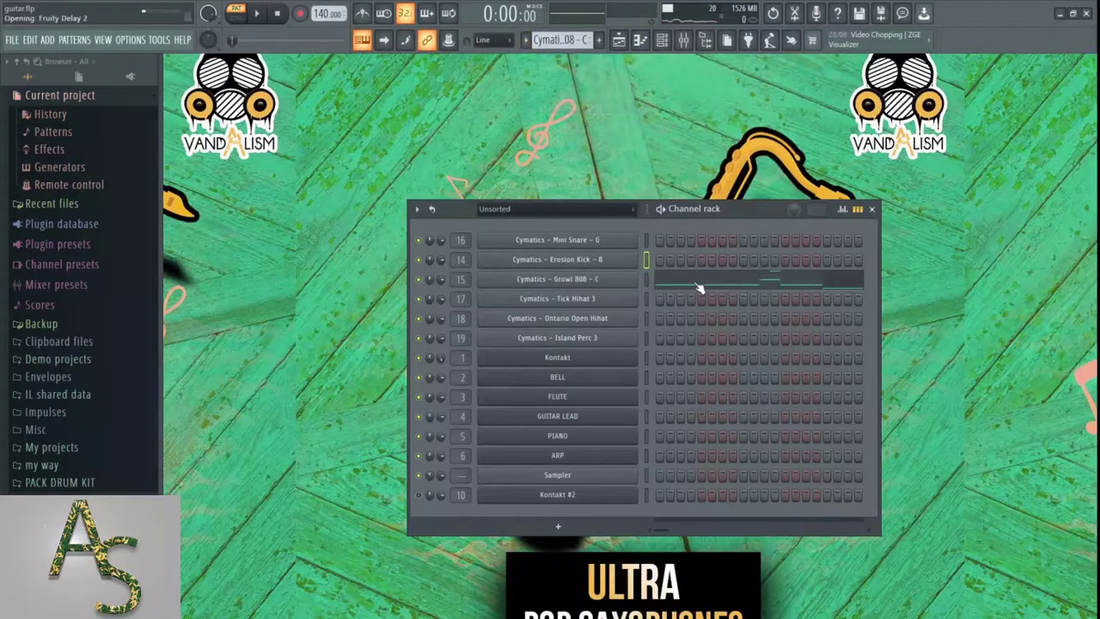
left_click(699, 288)
key("space")
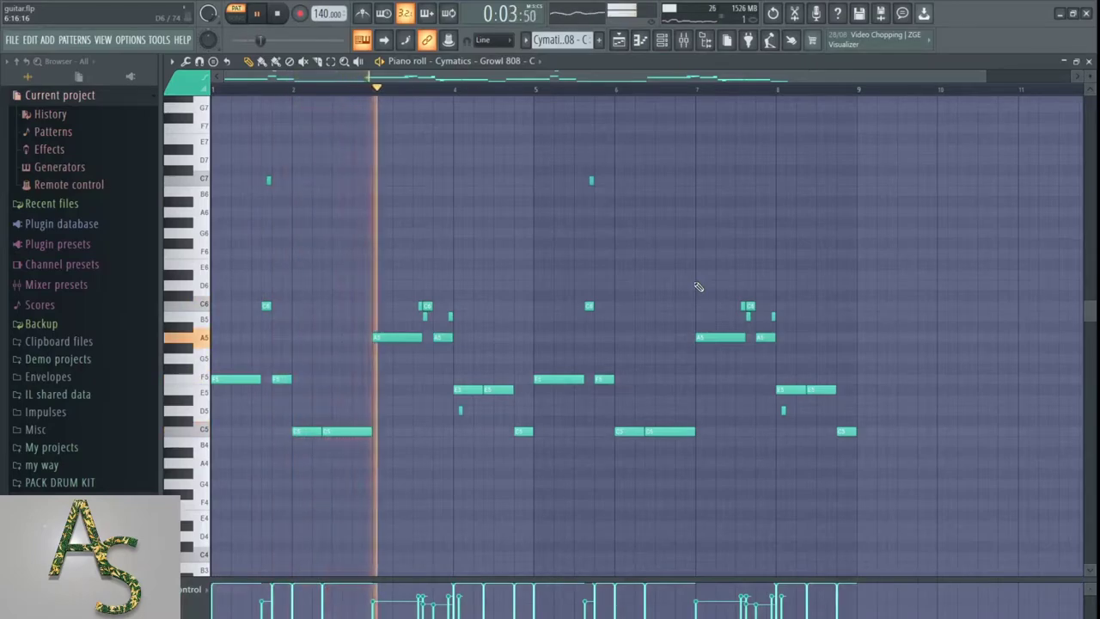
left_click_drag(988, 75, 929, 74)
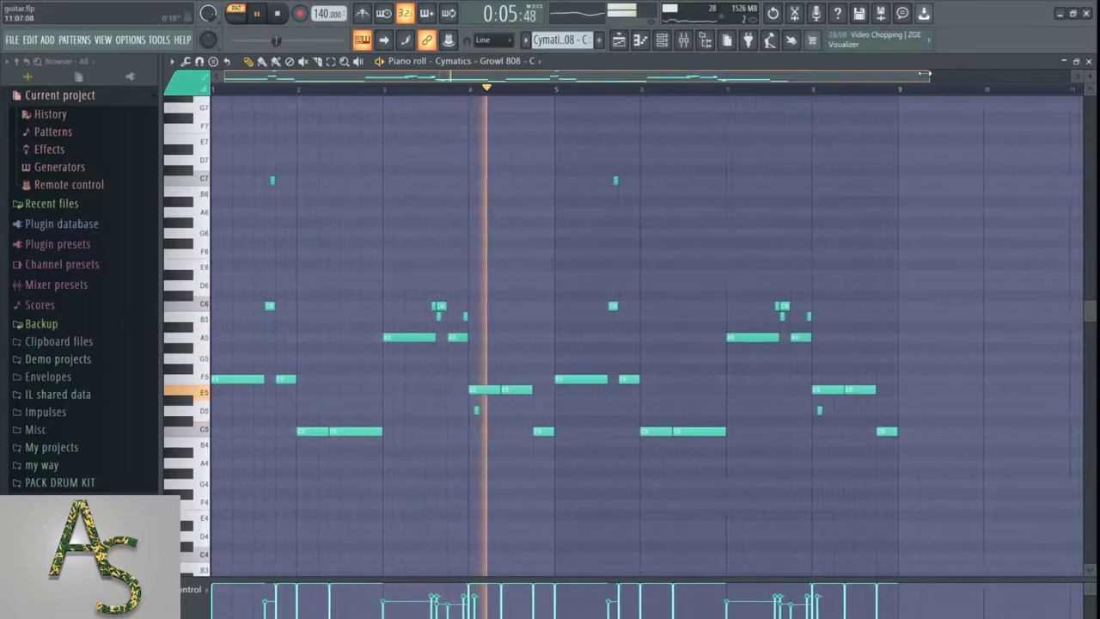
key("Page_Up")
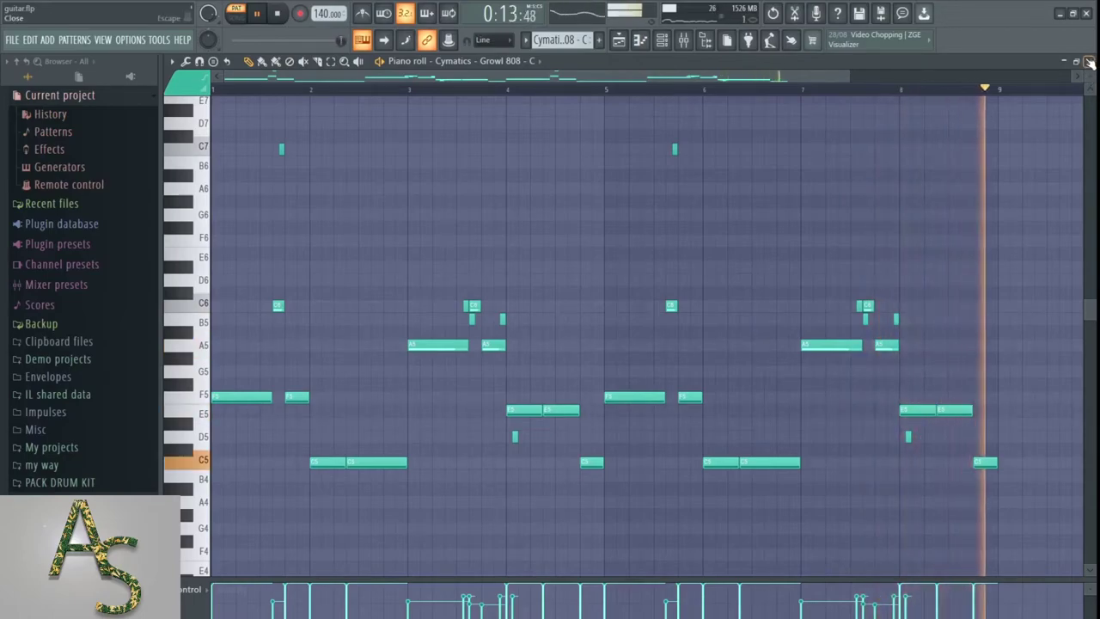
left_click(1089, 61)
key("space")
Select the Cymatics - Tick Hihat 3 pattern and play its hits in the piano roll, closing the roll at the end
left_click(525, 40)
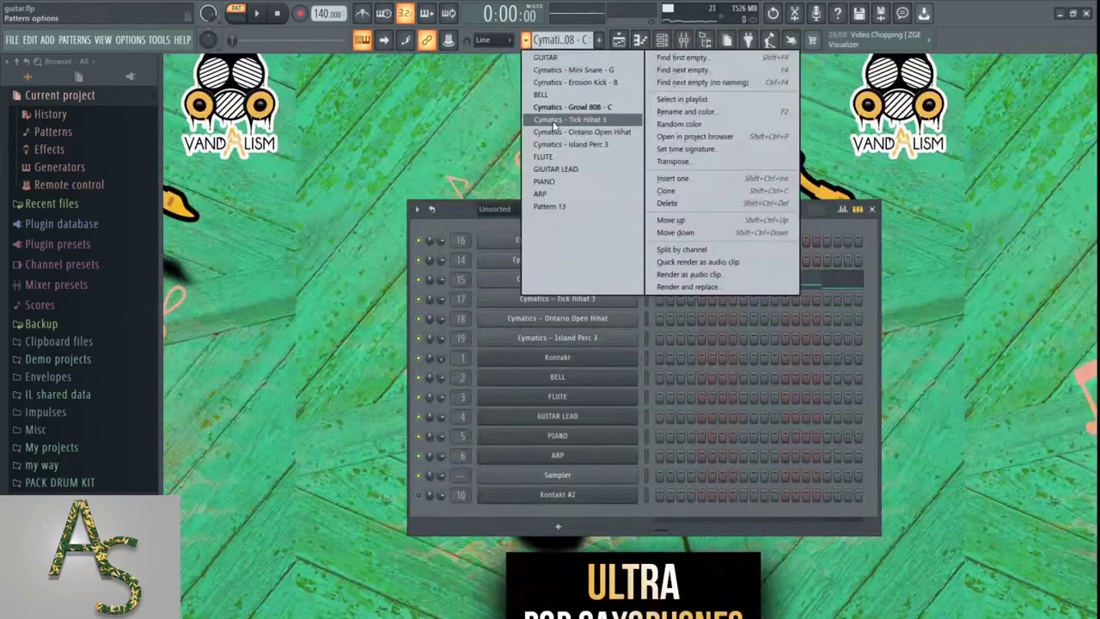
left_click(554, 122)
right_click(611, 299)
left_click(653, 299)
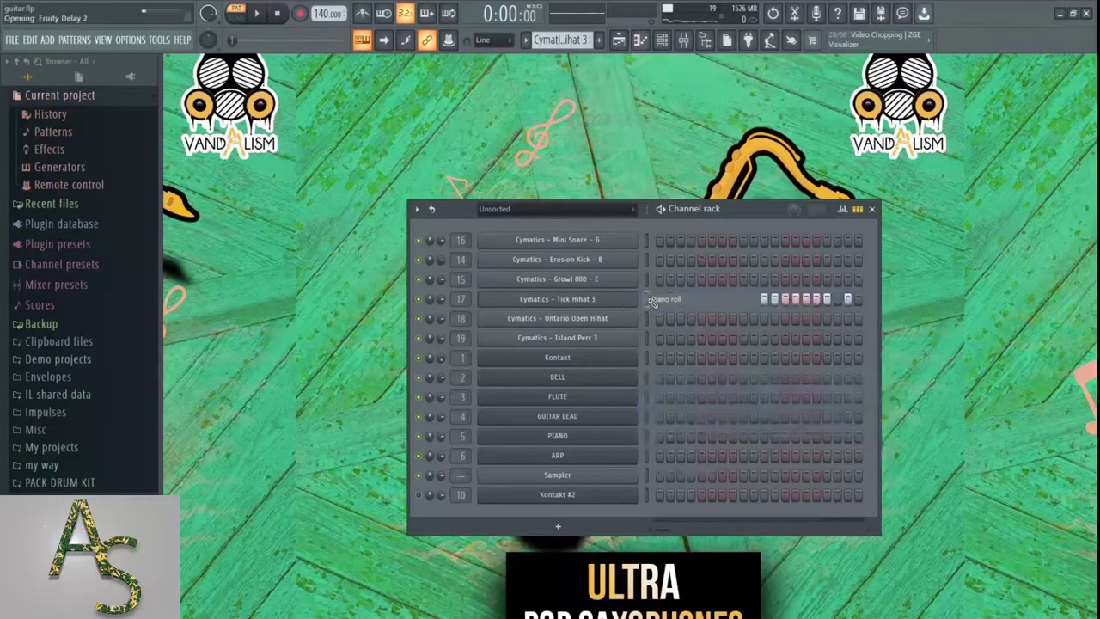
key("space")
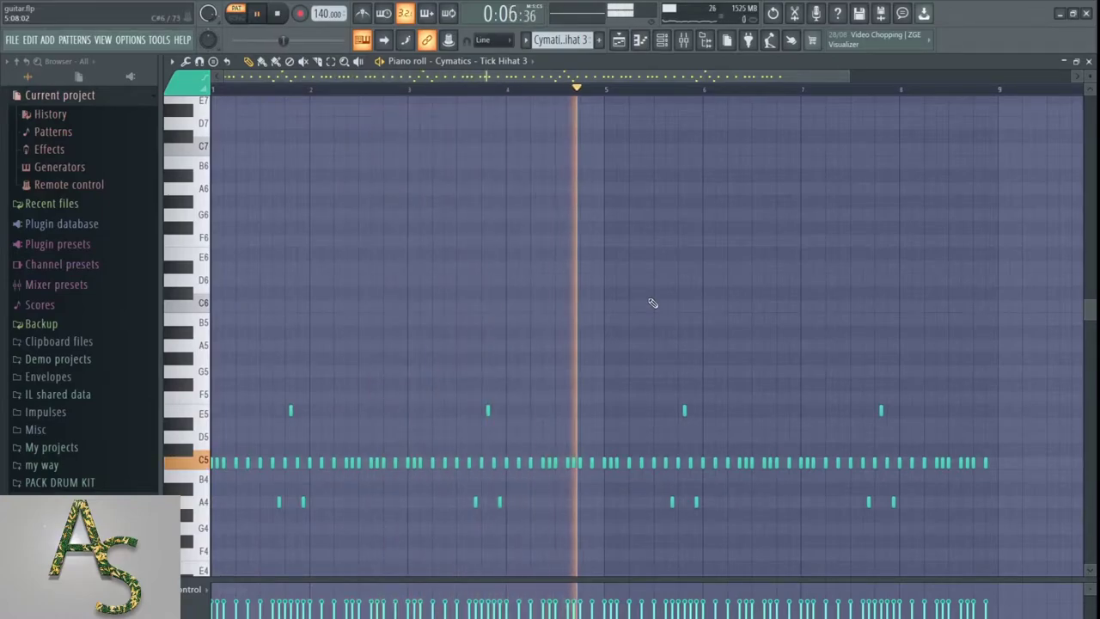
key("F7")
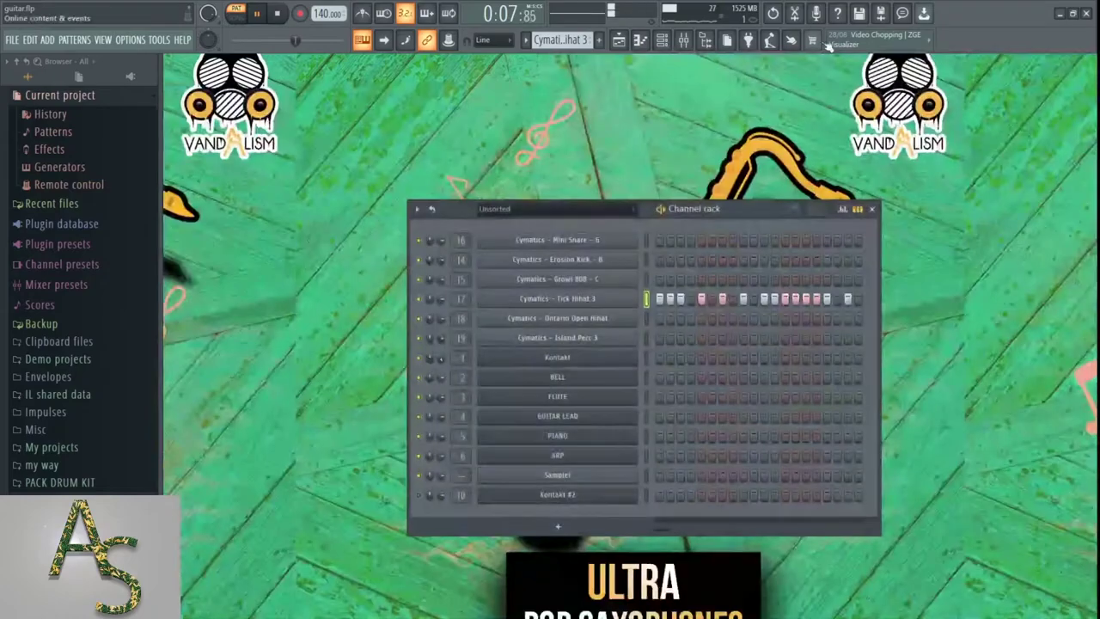
Select the Cymatics - Ontario Open Hihat pattern and play its hits in the piano roll, stopping playback and closing the roll
left_click(525, 41)
left_click(572, 131)
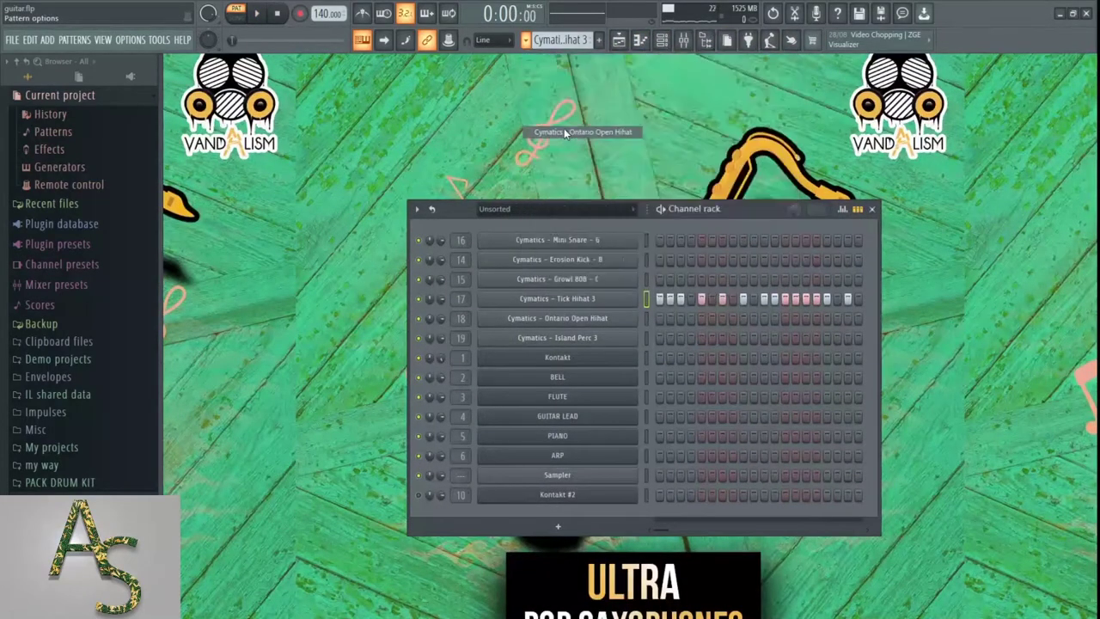
left_click(707, 318)
key("space")
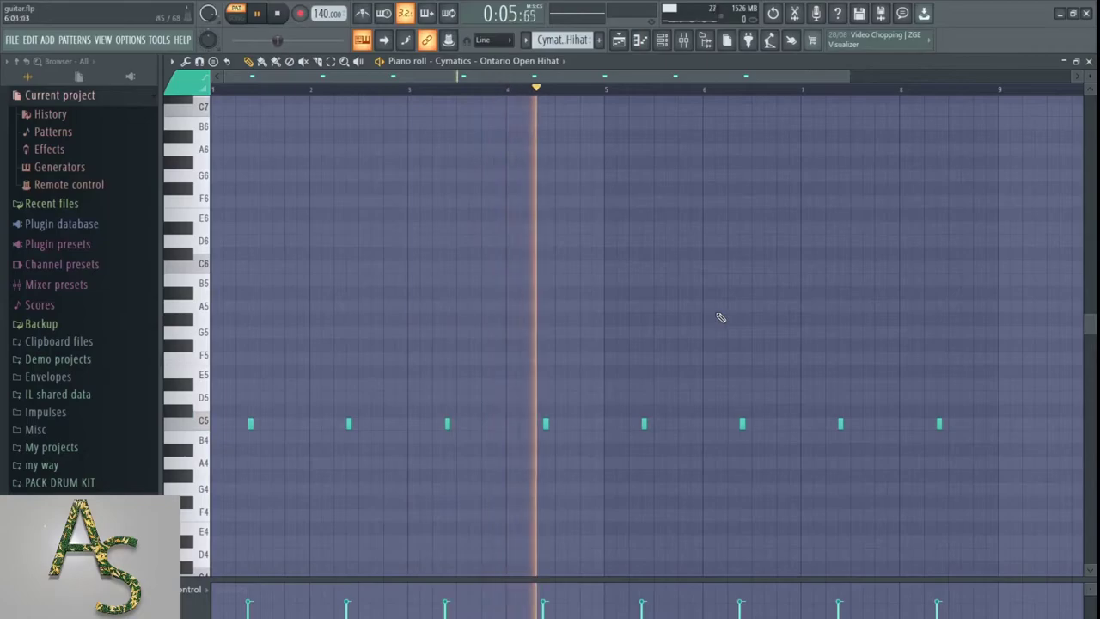
key("space")
key("F7")
Select the Cymatics - Island Perc 3 pattern and play its rhythm in the piano roll, closing it and stopping playback
left_click(526, 43)
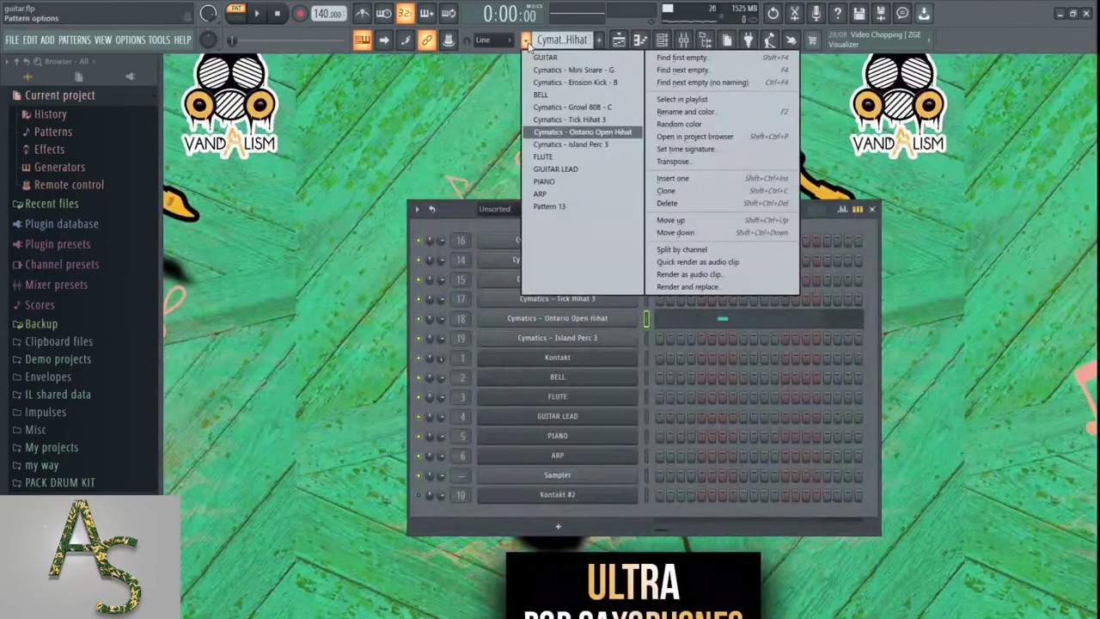
left_click(570, 146)
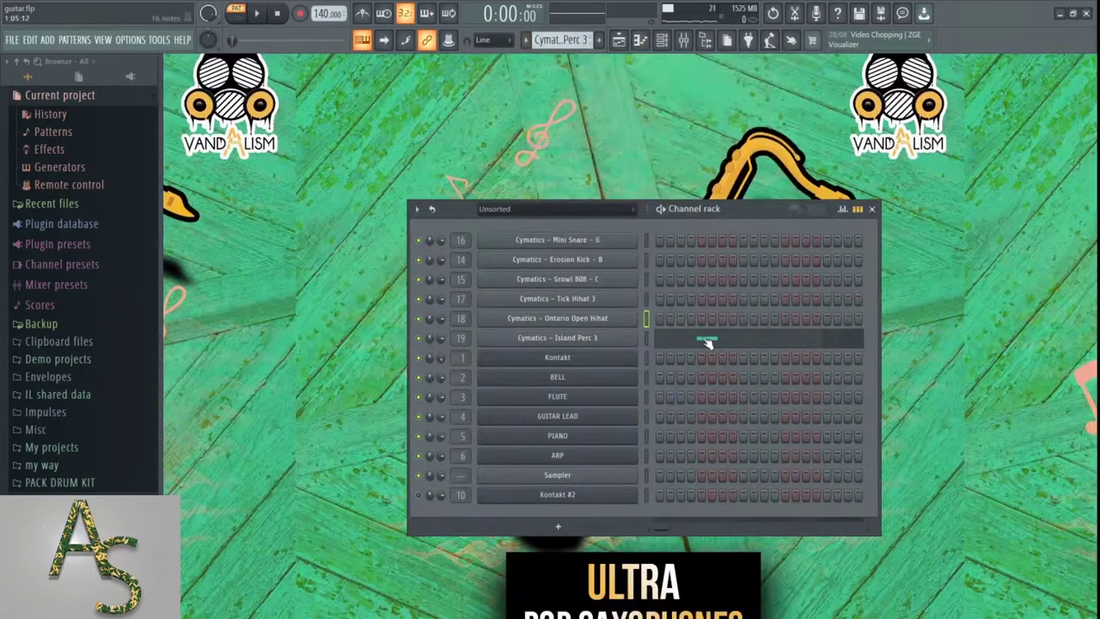
left_click(704, 342)
key("space")
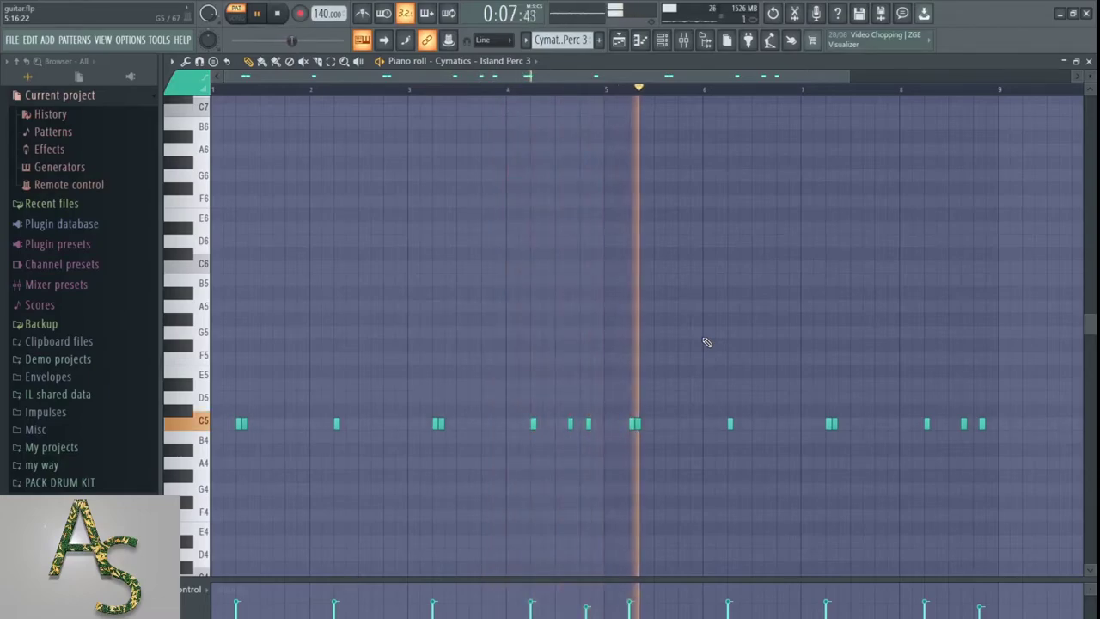
left_click(1089, 62)
key("space")
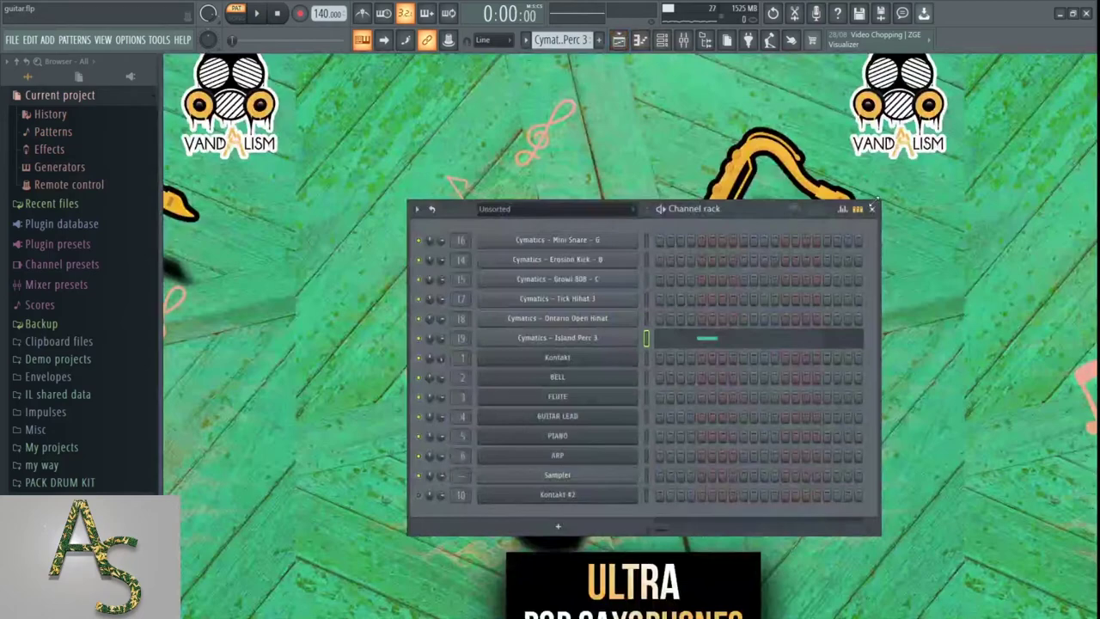
Replace the channel rack with the playlist and play the full arrangement in song mode
left_click(871, 208)
left_click(619, 43)
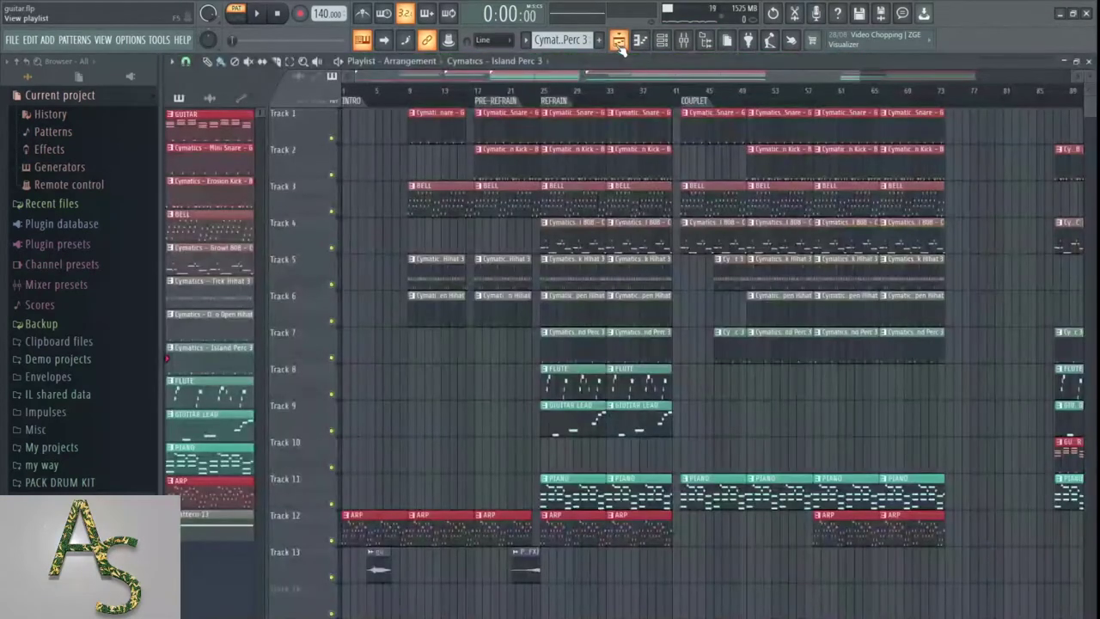
left_click(241, 22)
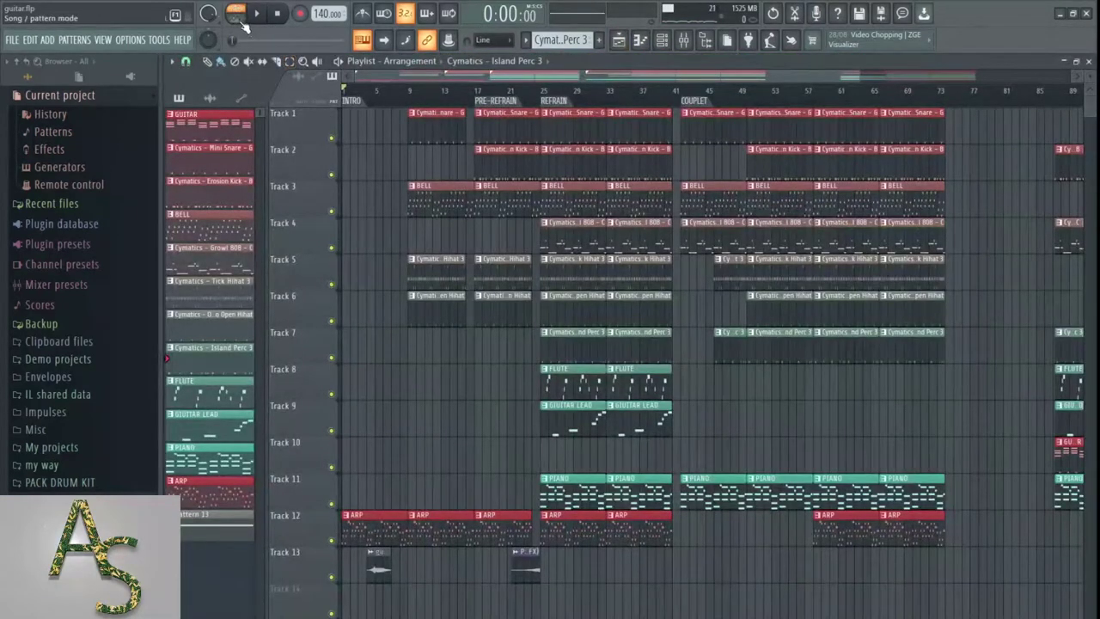
key("space")
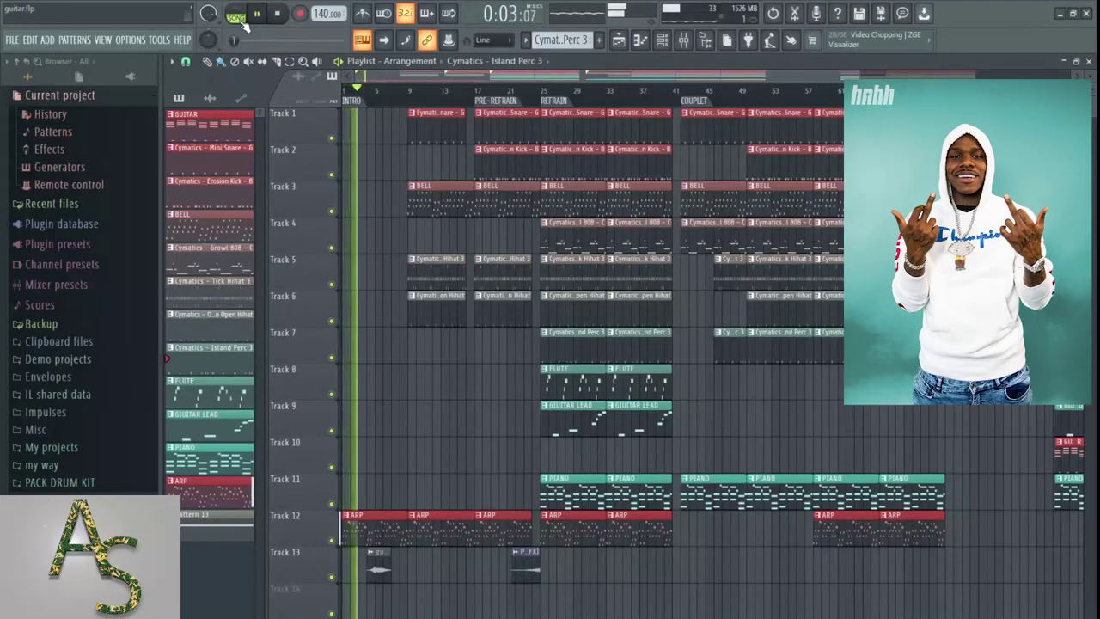
Show the mixer over the lower part of the playlist and narrow it to reveal more of the arrangement
left_click(683, 40)
left_click_drag(588, 406, 925, 422)
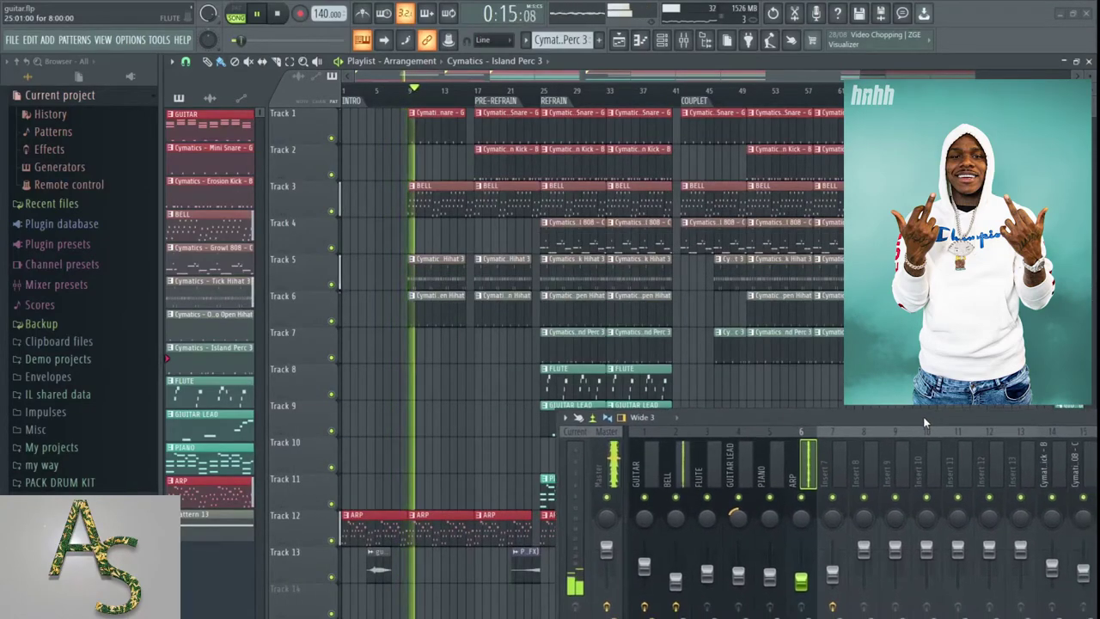
left_click_drag(557, 457, 774, 460)
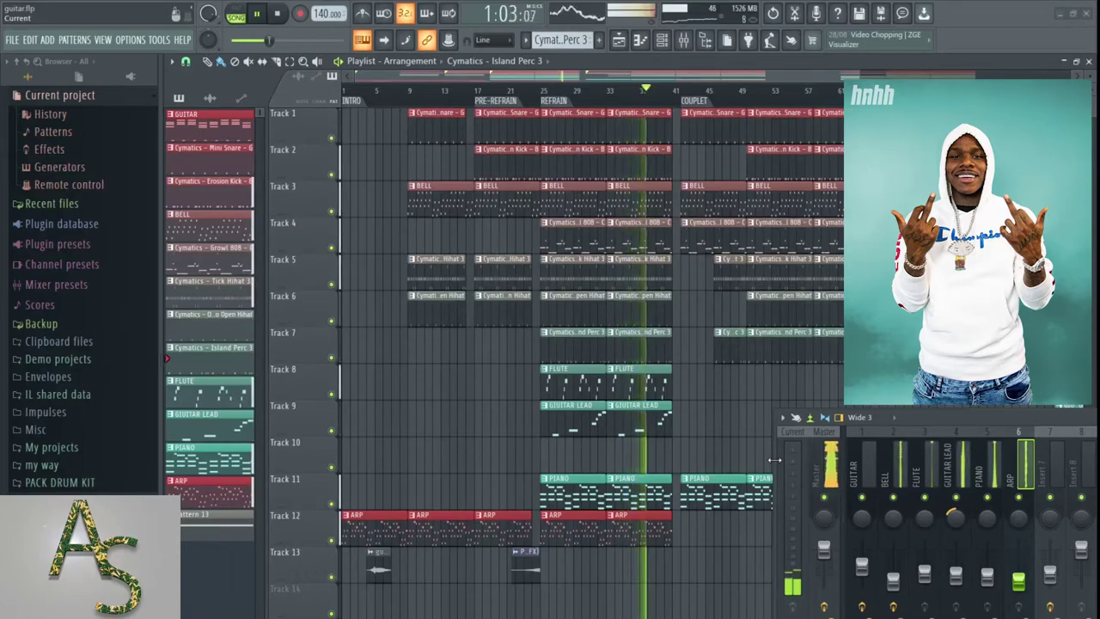
Enlarge the playlist tracks and hide the browser to widen the arrangement while the song plays
left_click_drag(471, 79, 550, 79)
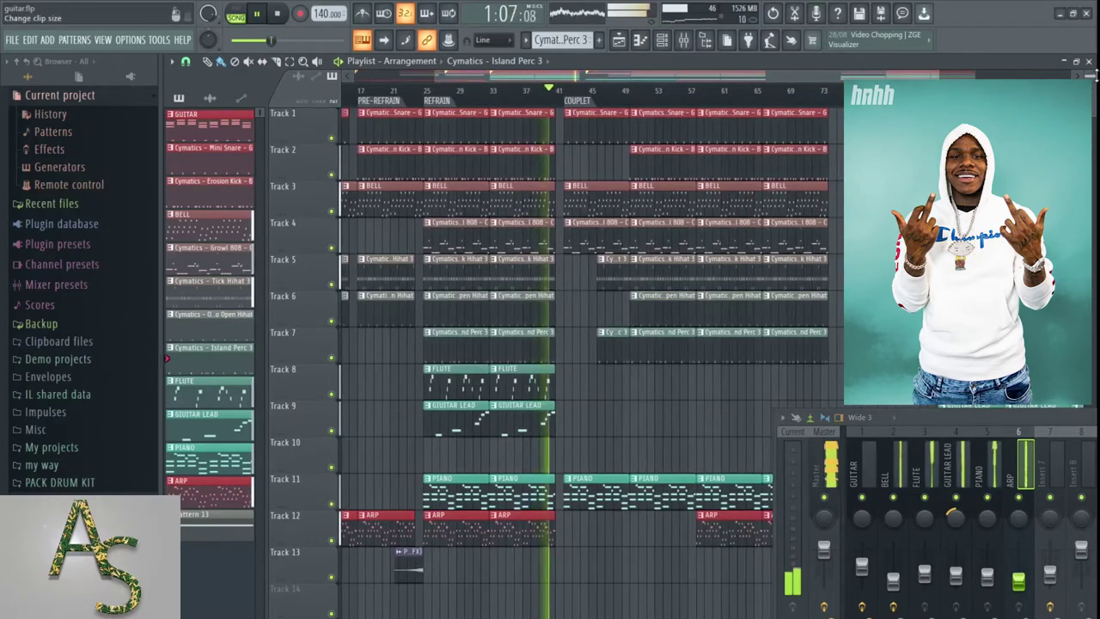
scroll(1092, 76, "up", 4)
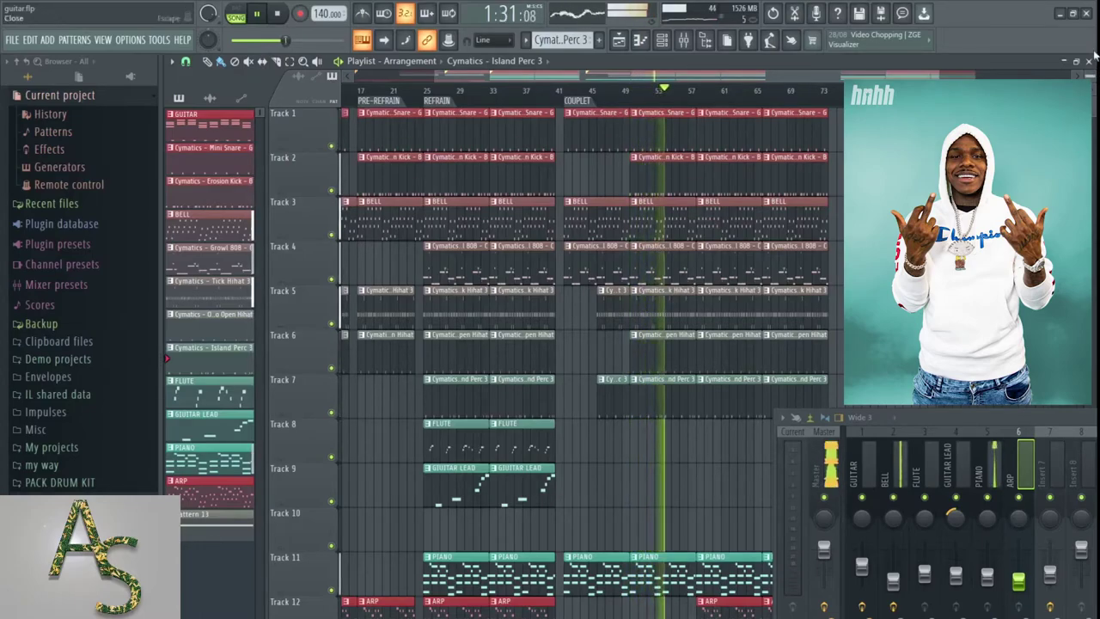
scroll(682, 89, "right", 3)
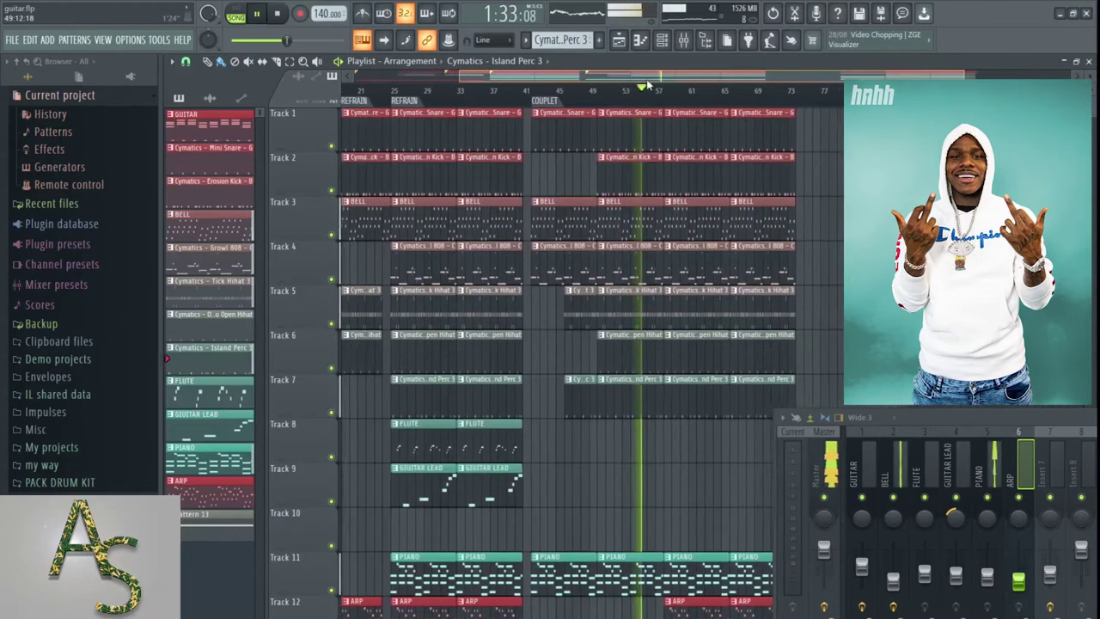
scroll(682, 89, "right", 1)
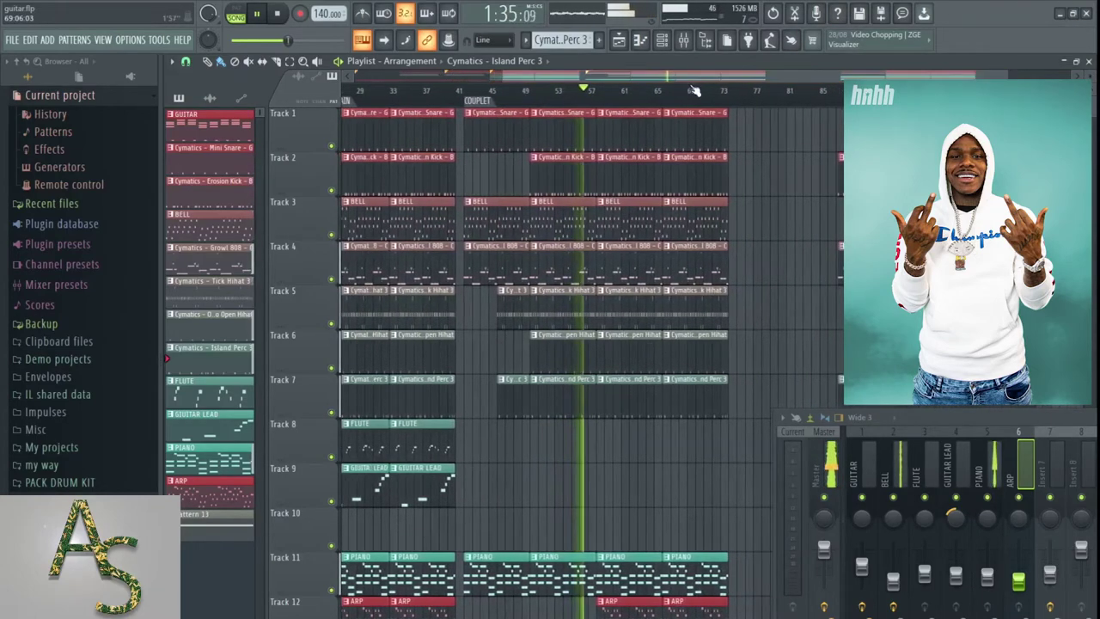
left_click(705, 41)
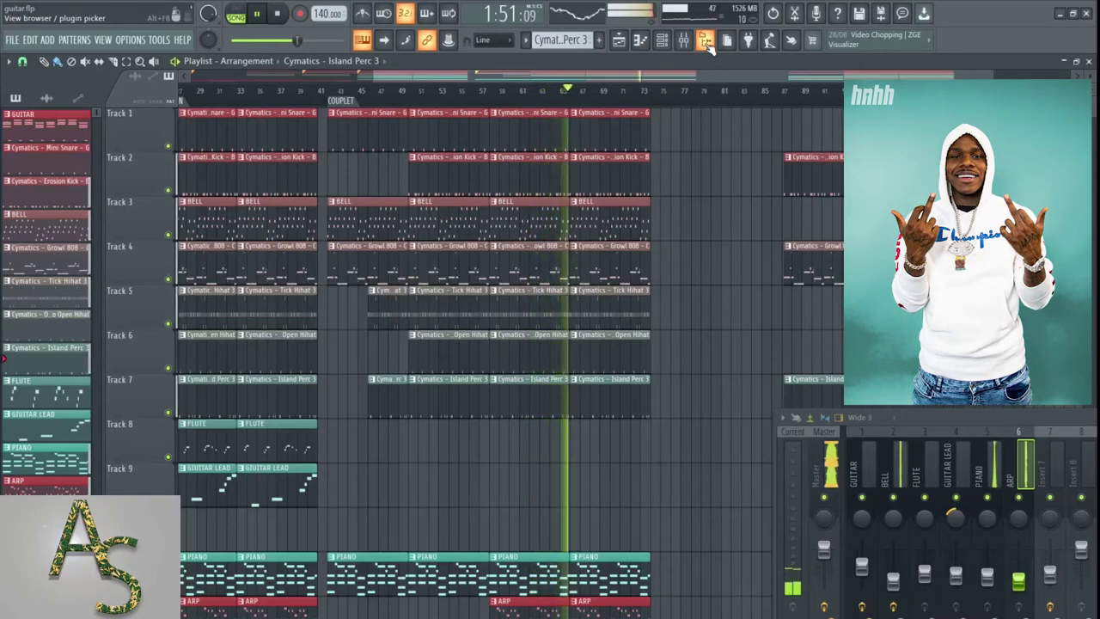
Select the Master mixer track to watch its level, stop the song and restart it from the beginning
left_click(828, 481)
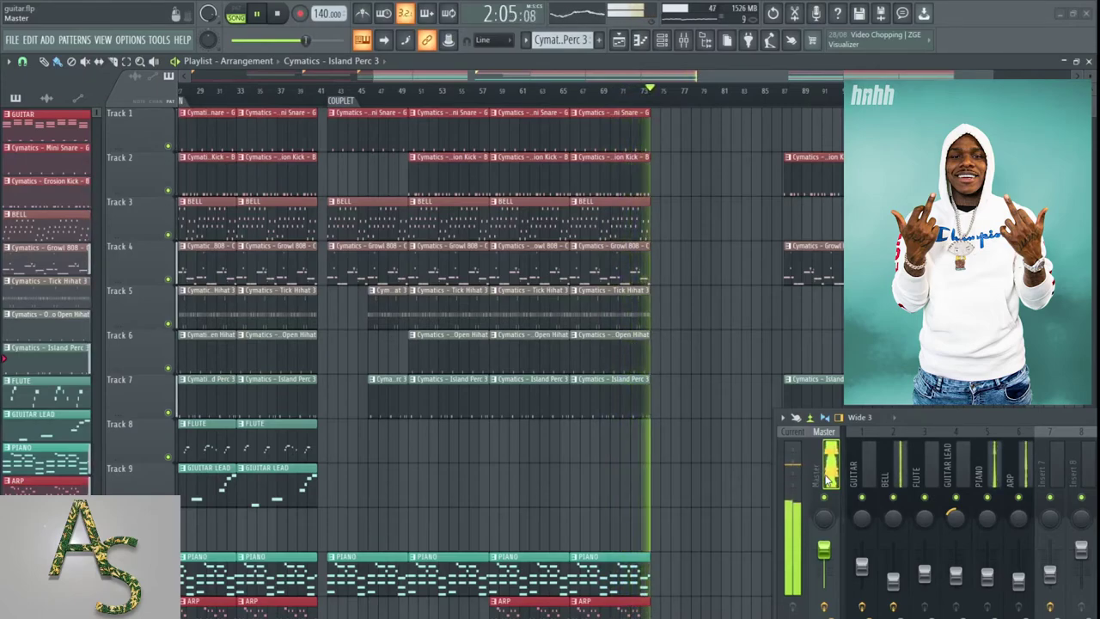
key("space")
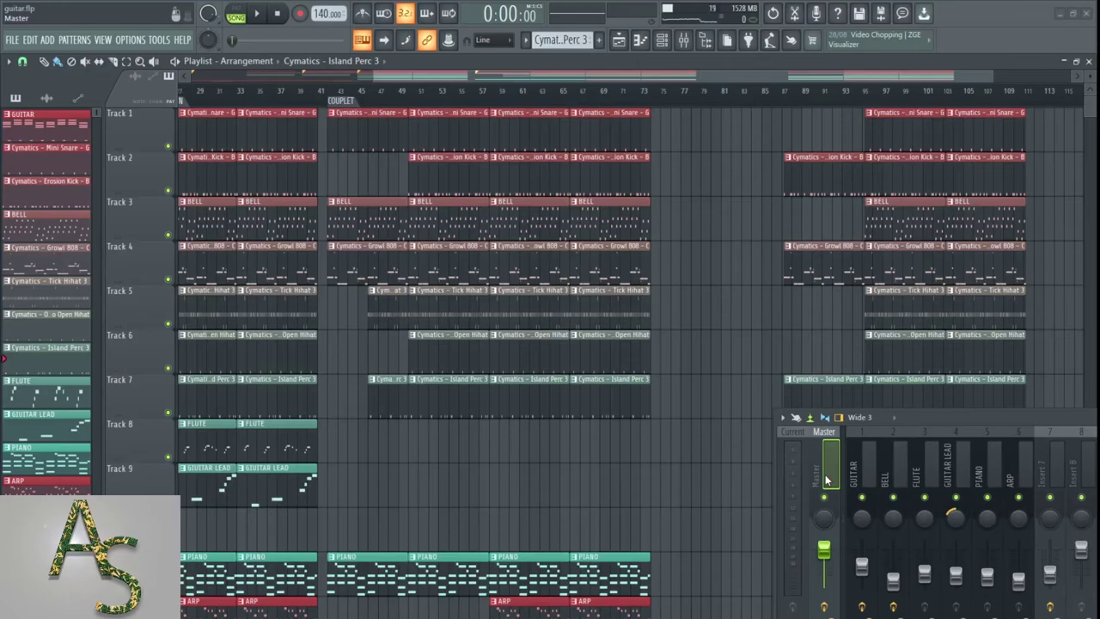
key("space")
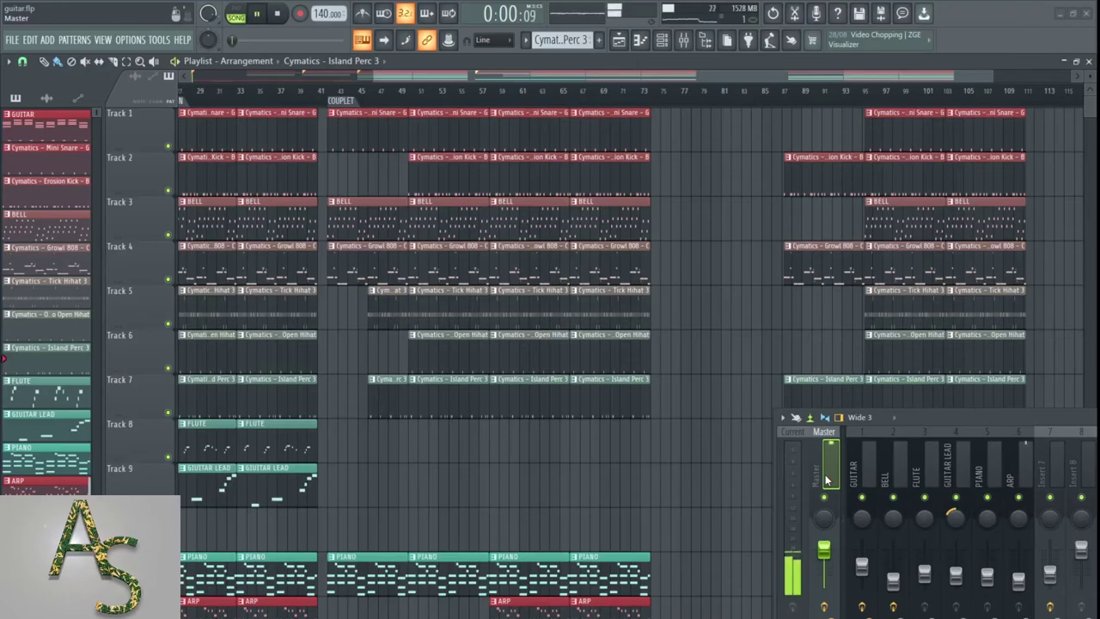